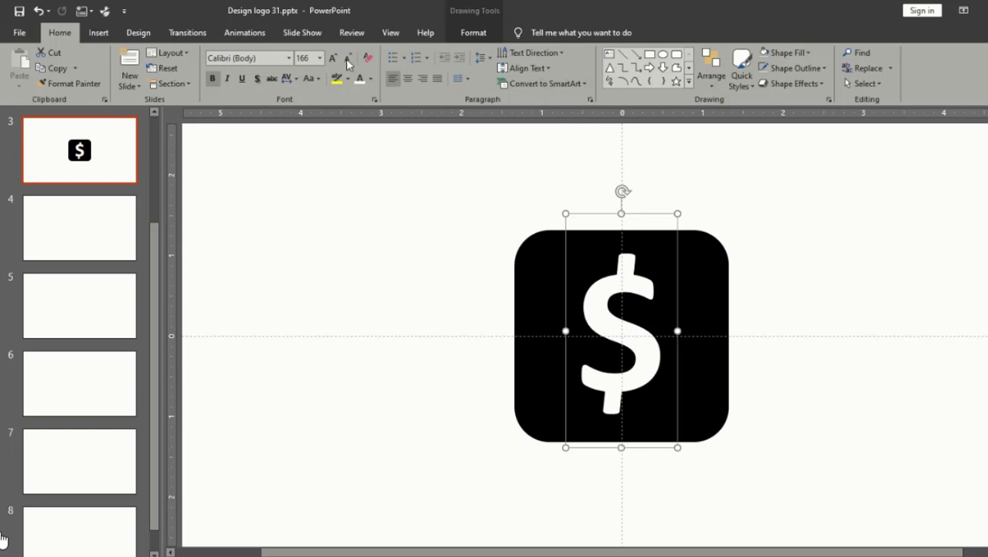
Colour the dollar sign standard red and delete the black rounded square behind it.
{"action": "left_click", "coordinate": [370, 79]}
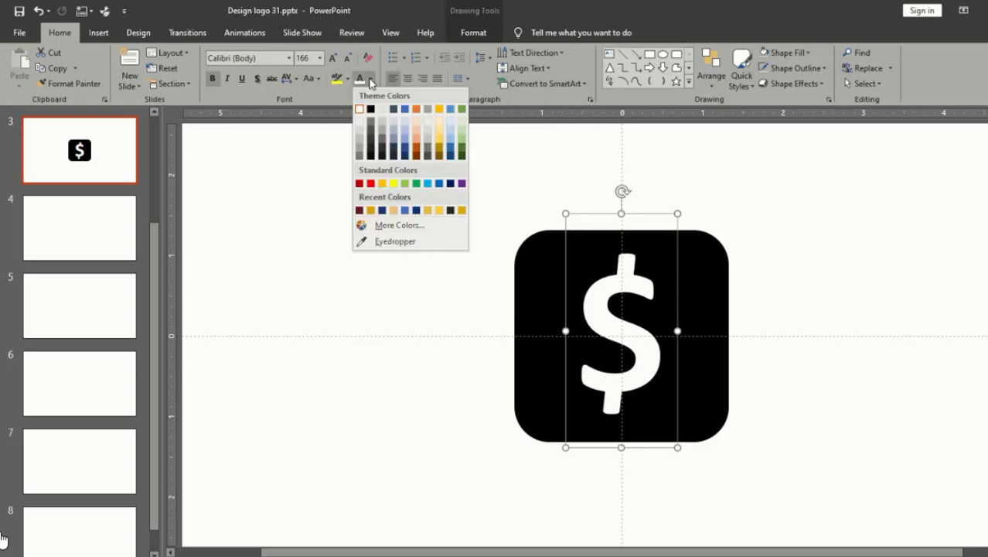
{"action": "left_click", "coordinate": [370, 183]}
{"action": "left_click", "coordinate": [686, 280]}
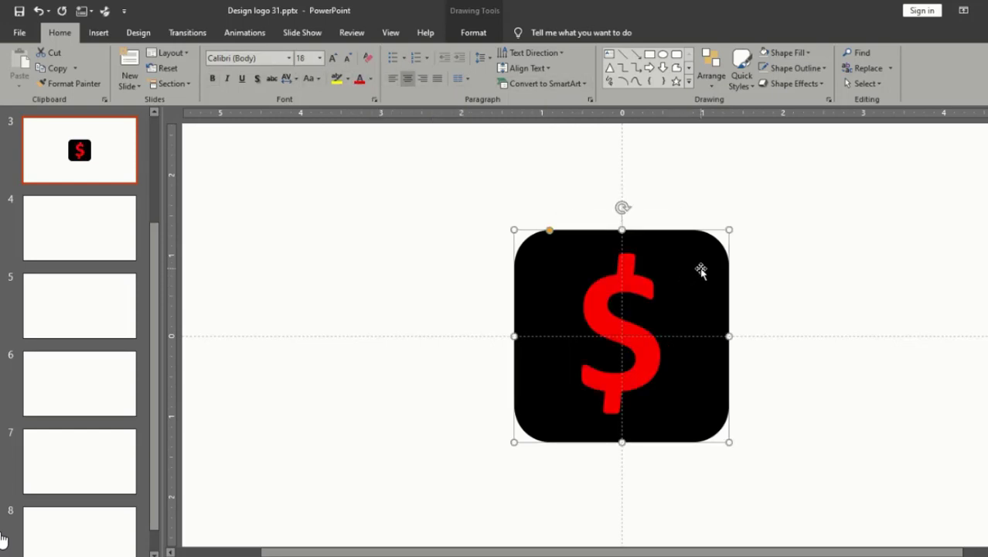
{"action": "key", "text": "Delete"}
Draw a large isosceles triangle and move it so that it covers the dollar sign.
{"action": "left_click", "coordinate": [688, 82]}
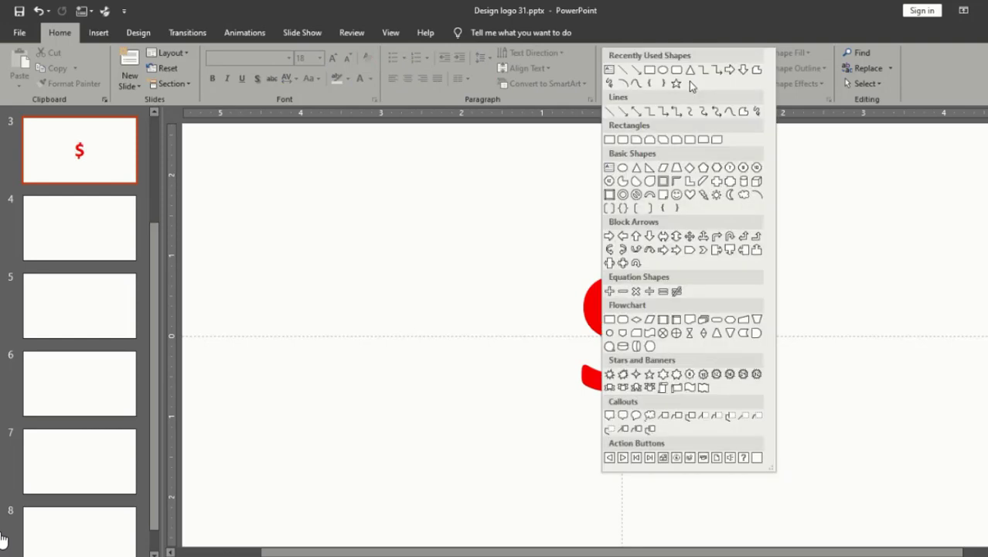
{"action": "left_click", "coordinate": [690, 170]}
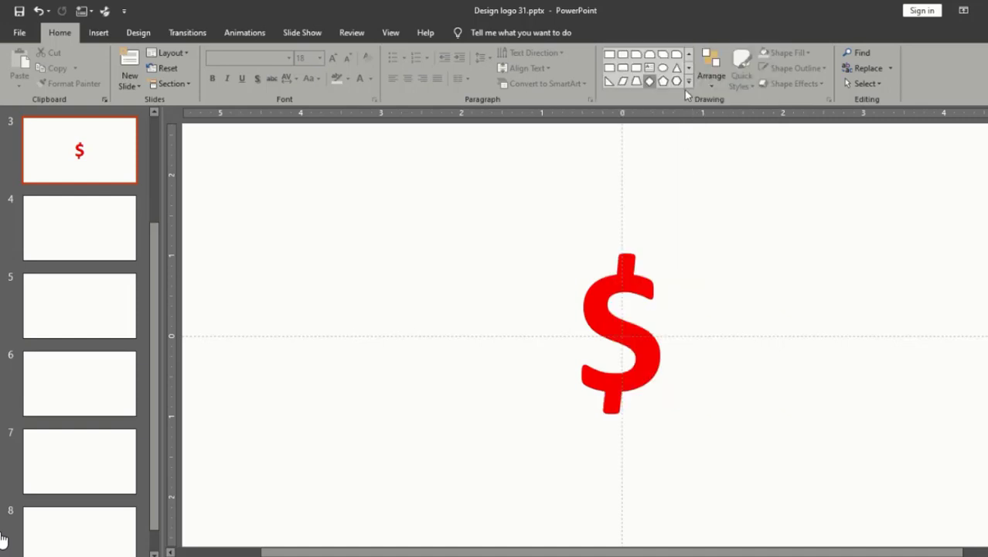
{"action": "left_click", "coordinate": [677, 68]}
{"action": "left_click_drag", "start_coordinate": [650, 174], "coordinate": [800, 343]}
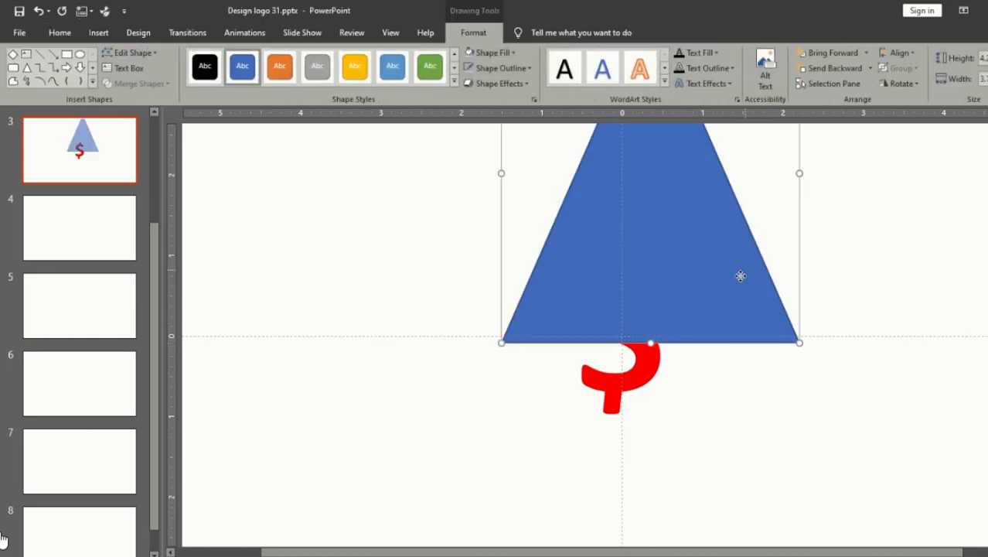
{"action": "left_click_drag", "start_coordinate": [741, 276], "coordinate": [724, 388]}
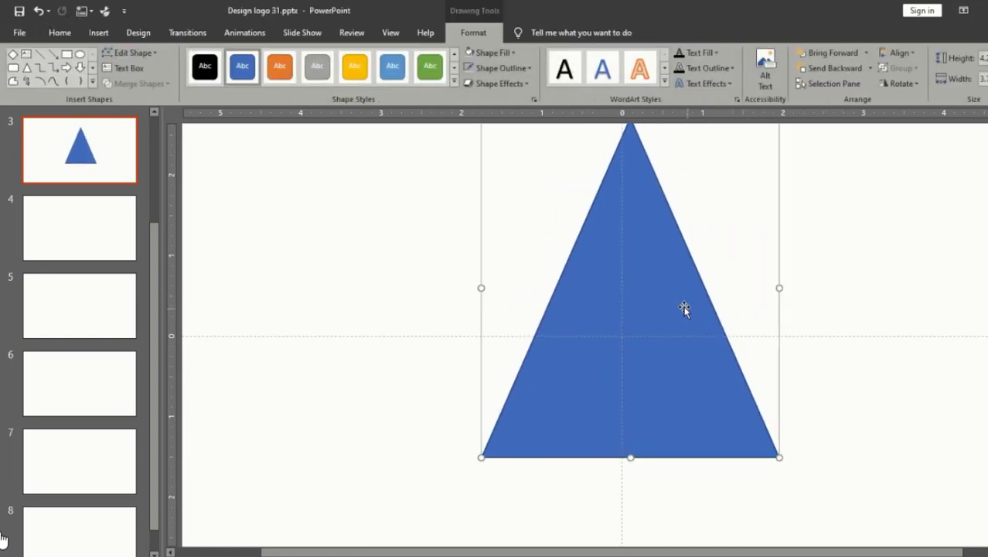
{"action": "left_click_drag", "start_coordinate": [684, 309], "coordinate": [664, 318]}
Rotate the triangle 90° so it points right and send it to the back, behind the dollar sign.
{"action": "scroll", "coordinate": [652, 263], "scroll_direction": "down", "scroll_amount": 2, "text": "ctrl"}
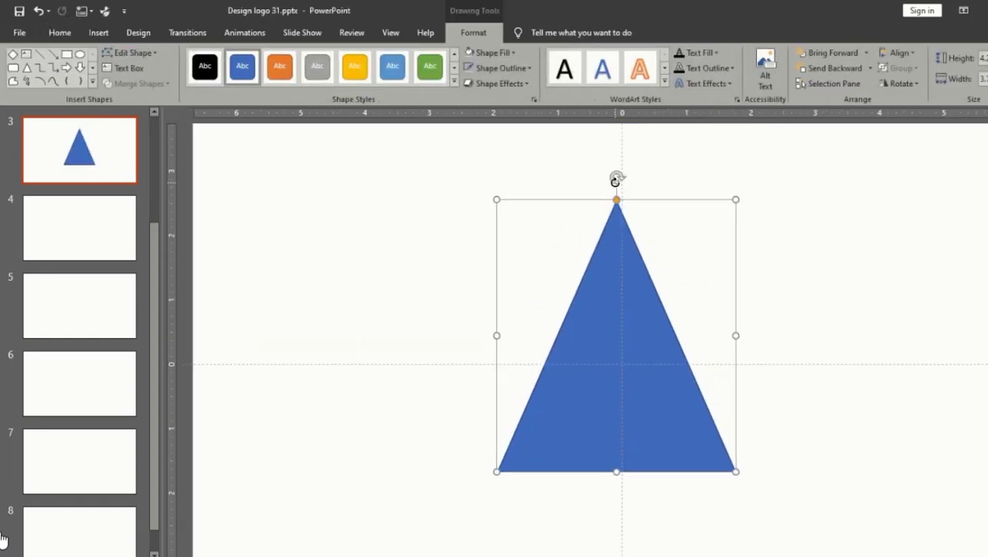
{"action": "left_click_drag", "start_coordinate": [616, 180], "coordinate": [736, 356]}
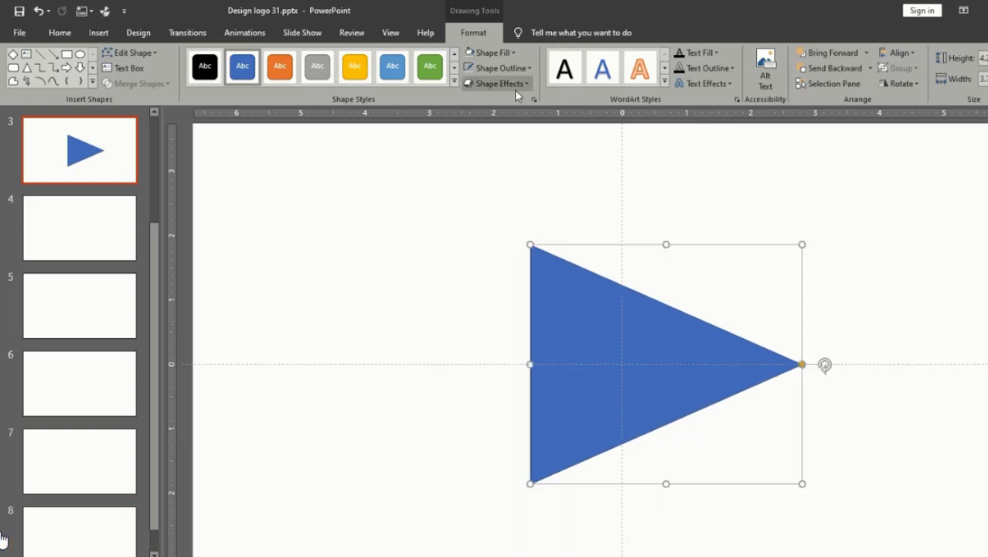
{"action": "left_click", "coordinate": [869, 68]}
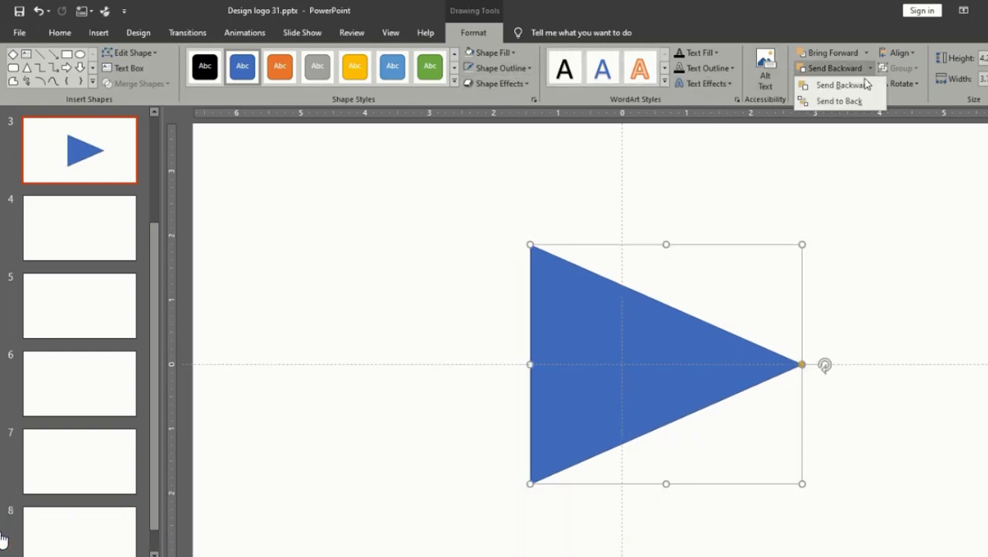
{"action": "left_click", "coordinate": [847, 102]}
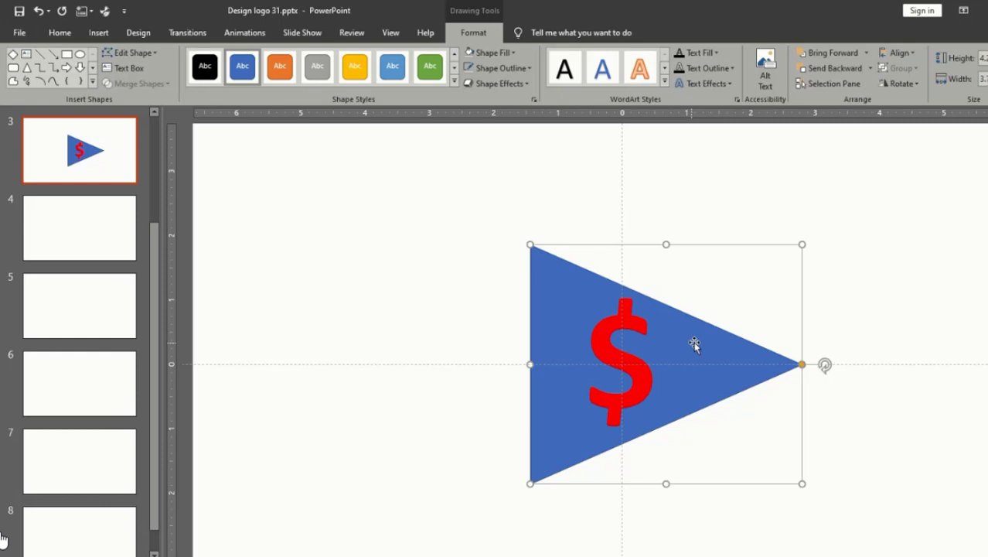
Place small matching circles inside the triangle's upper corner and its right tip.
{"action": "left_click", "coordinate": [887, 310]}
{"action": "scroll", "coordinate": [816, 304], "scroll_direction": "up", "scroll_amount": 4}
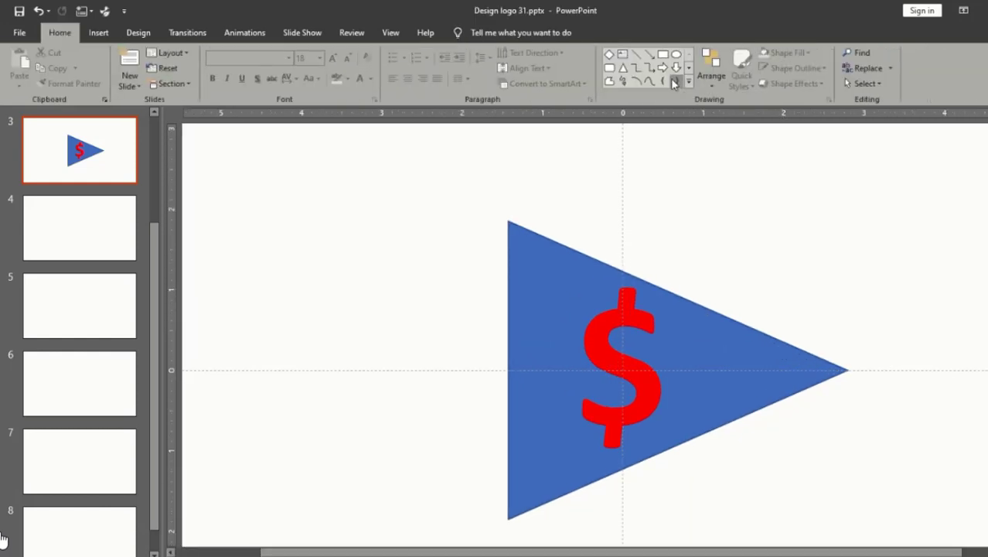
{"action": "mouse_move", "coordinate": [702, 233]}
{"action": "left_mouse_down"}
{"action": "mouse_move", "coordinate": [736, 271]}
{"action": "mouse_move", "coordinate": [583, 243]}
{"action": "mouse_move", "coordinate": [530, 245]}
{"action": "mouse_move", "coordinate": [578, 278]}
{"action": "mouse_move", "coordinate": [811, 376]}
{"action": "mouse_move", "coordinate": [798, 365]}
{"action": "left_mouse_up"}
Shorten the triangle slightly from its flat side and shift it left to rebalance it around the dollar sign.
{"action": "left_click", "coordinate": [841, 366]}
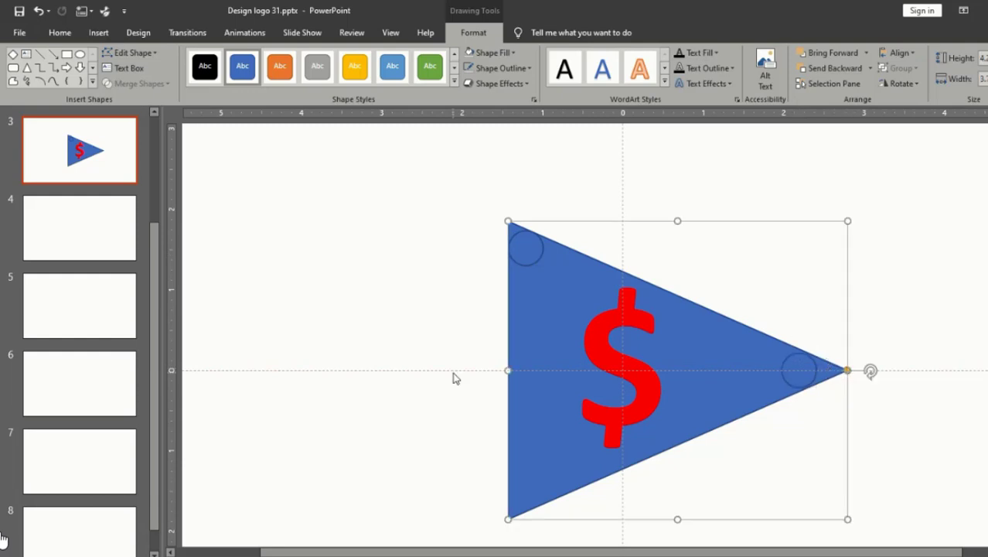
{"action": "left_click_drag", "start_coordinate": [507, 370], "coordinate": [532, 368]}
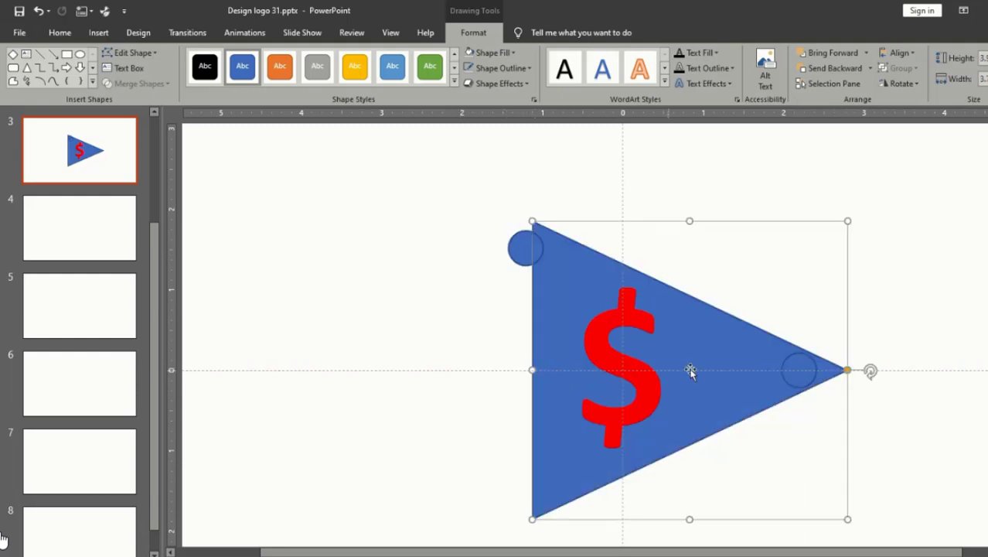
{"action": "left_click_drag", "start_coordinate": [702, 368], "coordinate": [685, 366]}
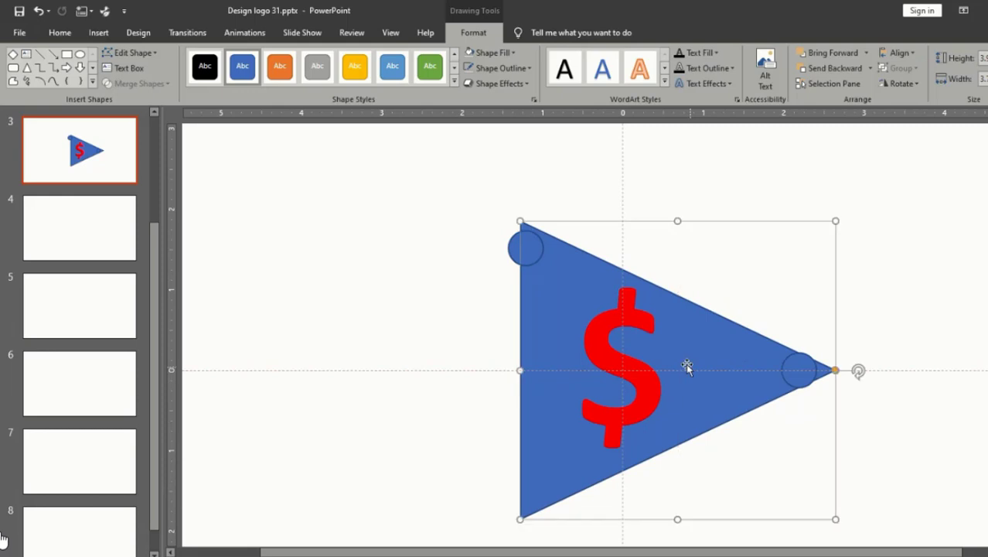
Fit the small circles against the edges inside all three triangle corners, copying one into the lower corner.
{"action": "left_click", "coordinate": [522, 251]}
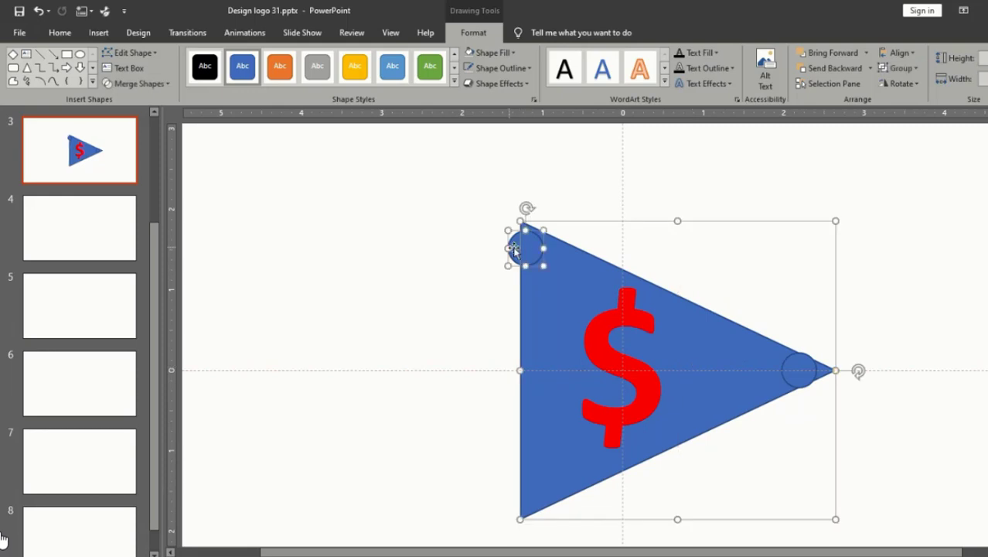
{"action": "left_click", "coordinate": [494, 246]}
{"action": "left_click_drag", "start_coordinate": [514, 247], "coordinate": [527, 248]}
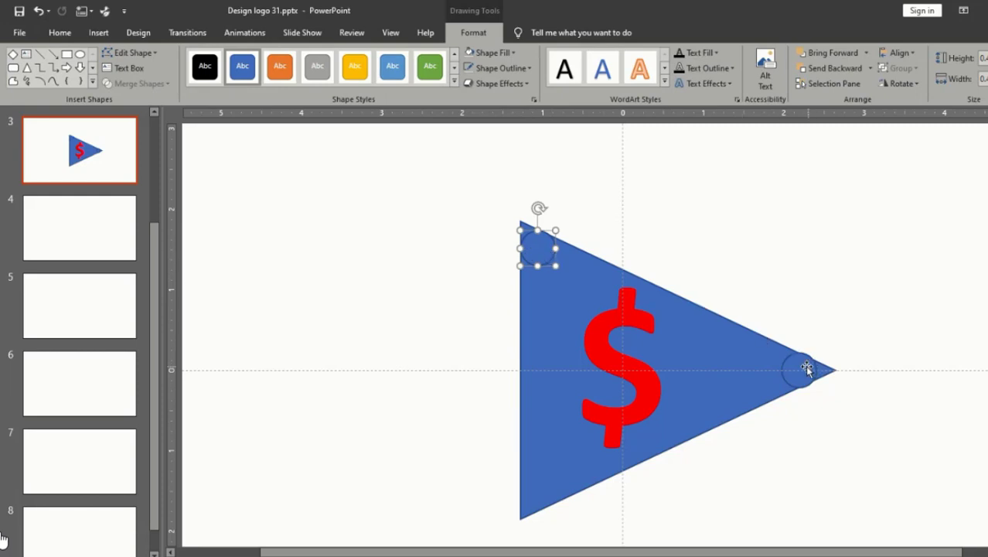
{"action": "left_click_drag", "start_coordinate": [806, 368], "coordinate": [537, 490]}
{"action": "left_click", "coordinate": [749, 435]}
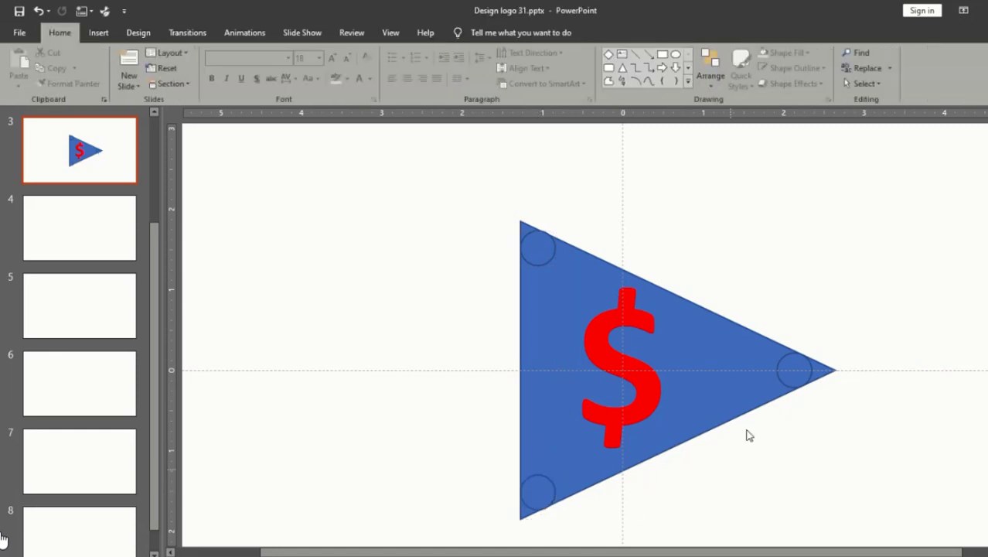
Draw a closed freeform shape around the triangle's right tip, with its inner vertex inside the corner circle.
{"action": "left_click", "coordinate": [609, 80]}
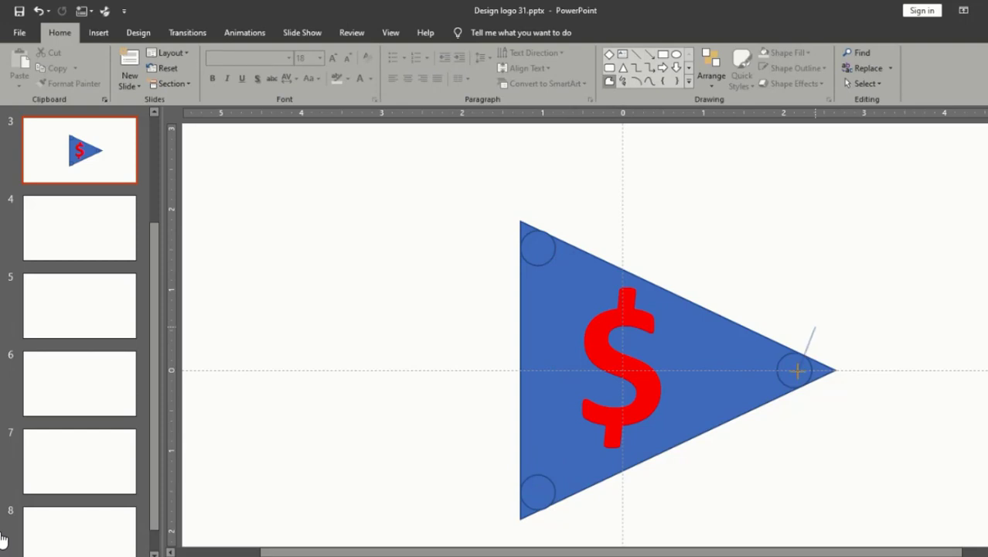
{"action": "left_click", "coordinate": [815, 409]}
{"action": "left_click", "coordinate": [876, 393]}
{"action": "left_click", "coordinate": [877, 353]}
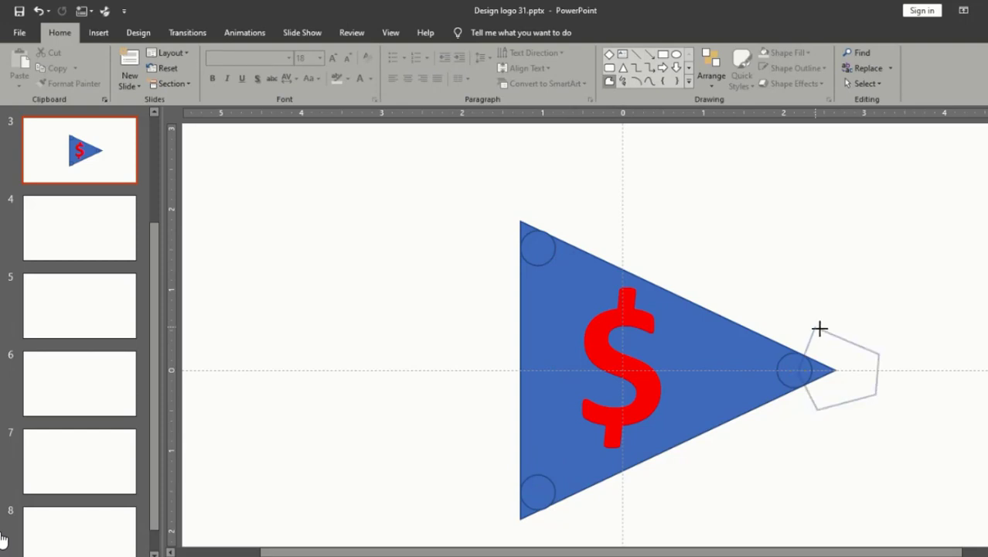
{"action": "left_click", "coordinate": [816, 327]}
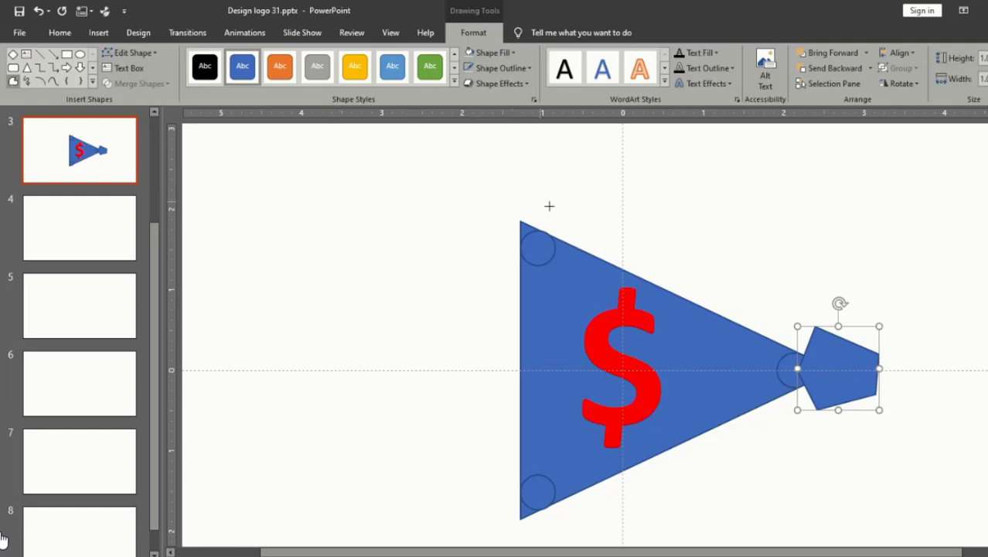
Draw closed freeform shapes over the triangle's upper and lower corners, each with a vertex inside the corner circle.
{"action": "left_click_drag", "start_coordinate": [557, 207], "coordinate": [540, 242]}
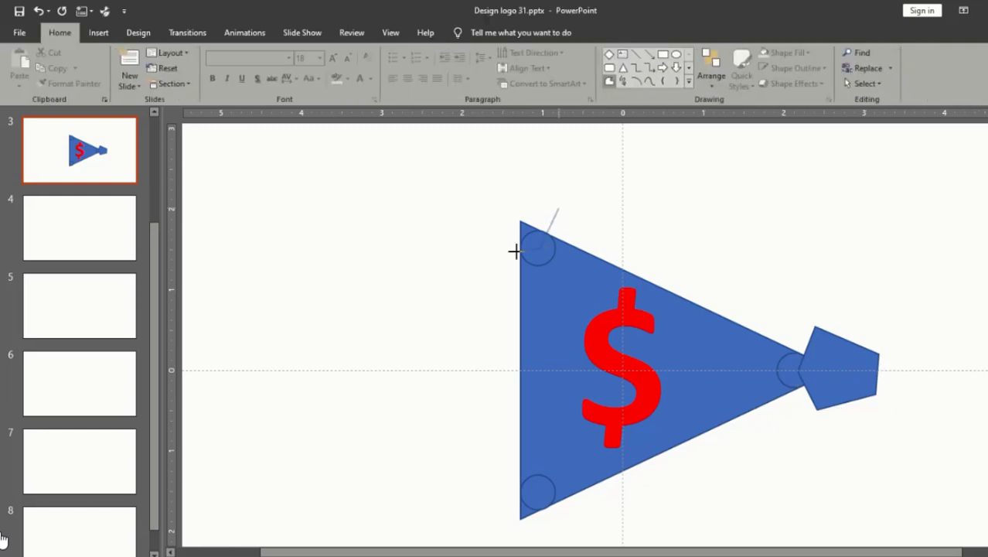
{"action": "left_click", "coordinate": [556, 208]}
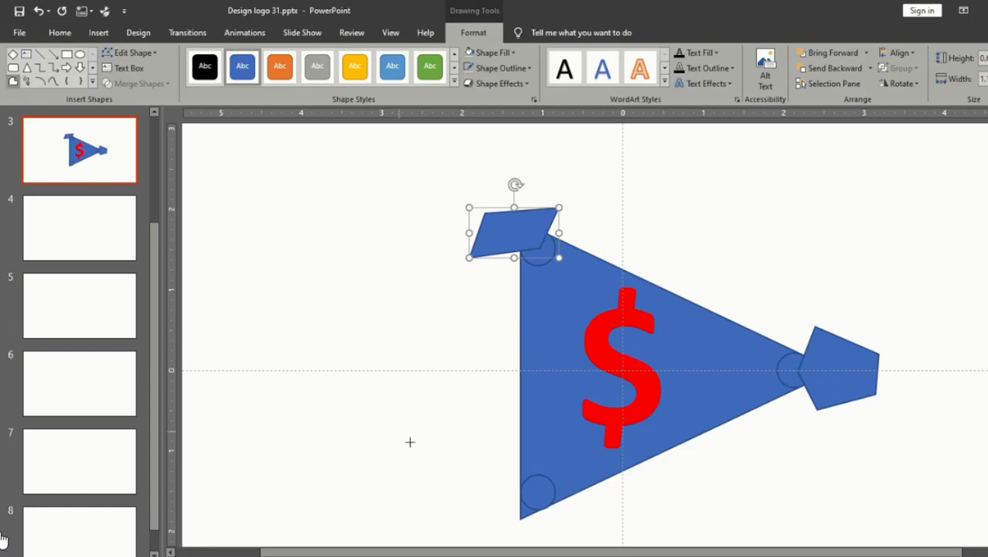
{"action": "left_click", "coordinate": [493, 494]}
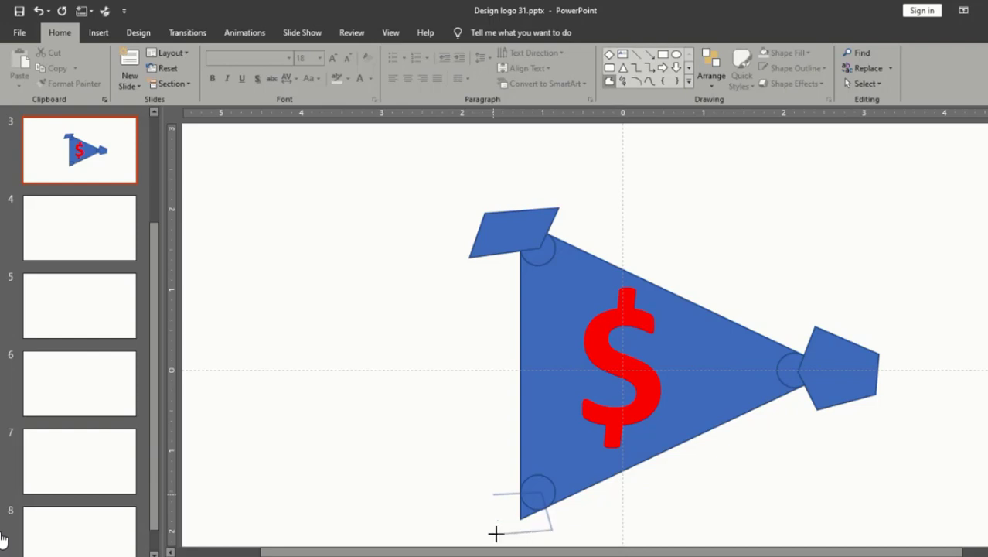
{"action": "left_click", "coordinate": [494, 493]}
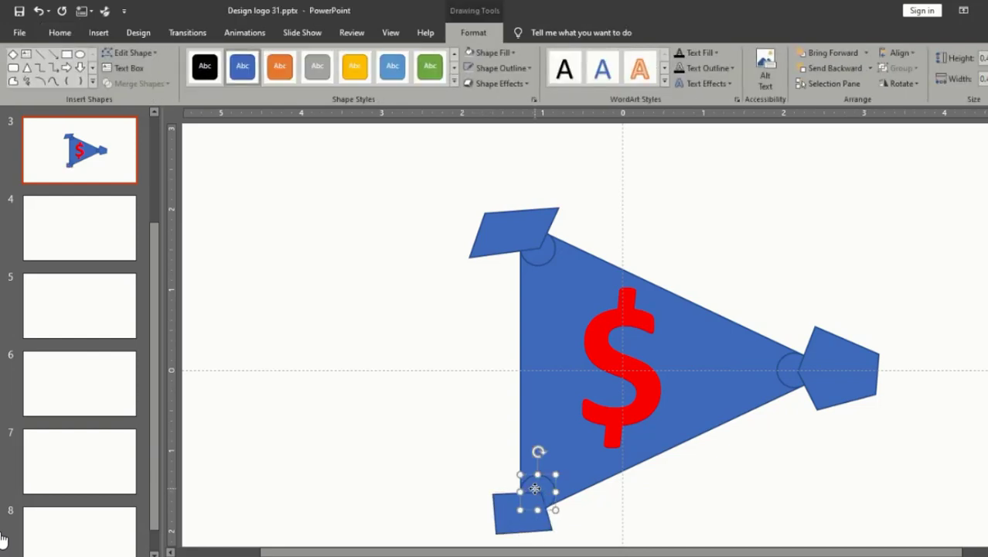
Select the triangle with the three freeform shapes and merge them using Fragment.
{"action": "left_click", "coordinate": [518, 517]}
{"action": "left_click", "coordinate": [536, 457], "text": "shift"}
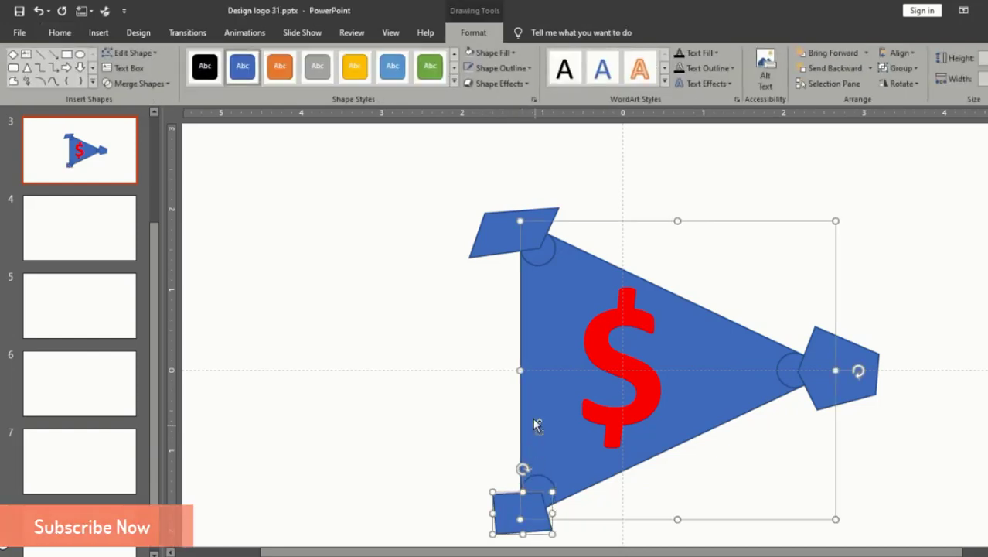
{"action": "left_click", "coordinate": [499, 249], "text": "shift"}
{"action": "left_click", "coordinate": [844, 365], "text": "shift"}
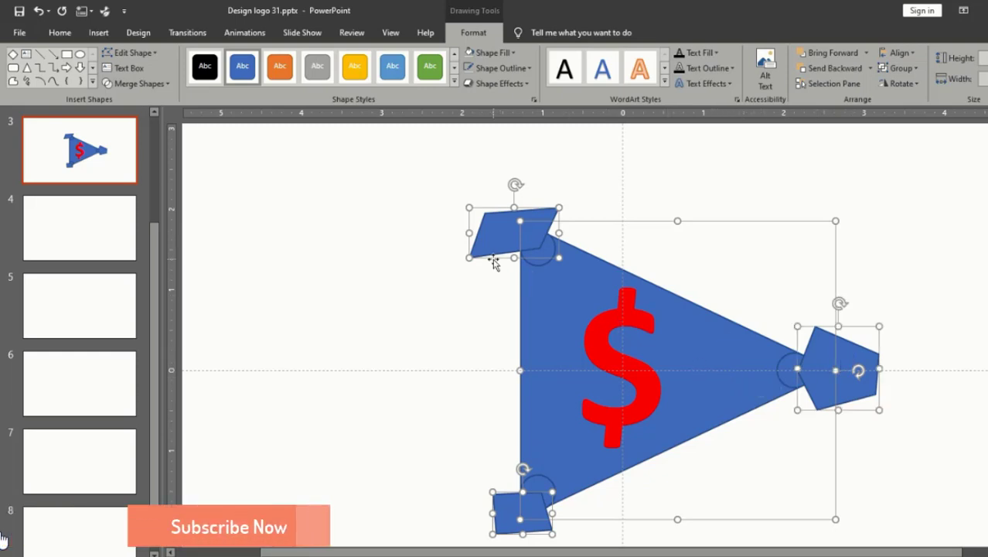
{"action": "left_click", "coordinate": [137, 84]}
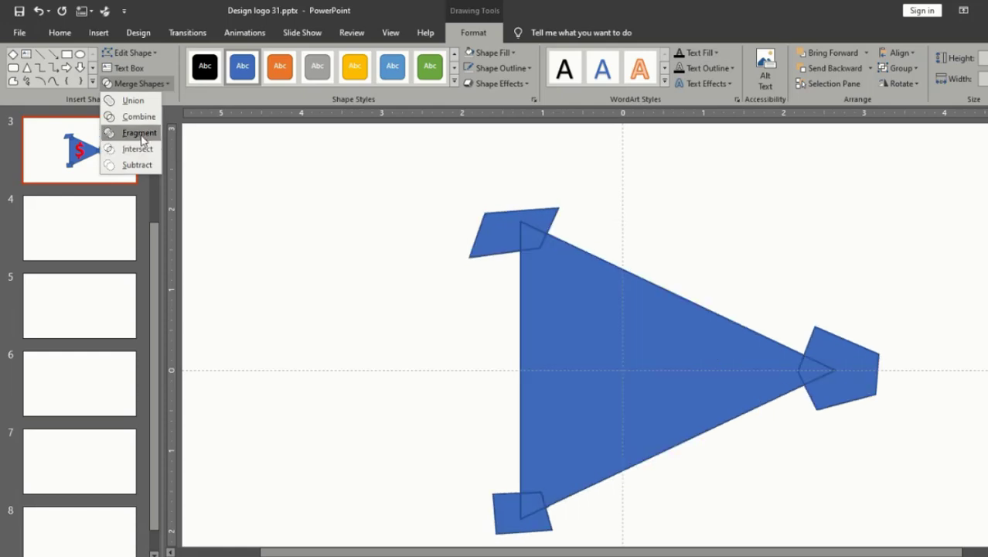
{"action": "left_click", "coordinate": [139, 133]}
Delete the outer freeform pieces and sharp tip fragments at the triangle's upper corner and right tip.
{"action": "left_click", "coordinate": [313, 273]}
{"action": "left_click", "coordinate": [479, 239]}
{"action": "key", "text": "Delete"}
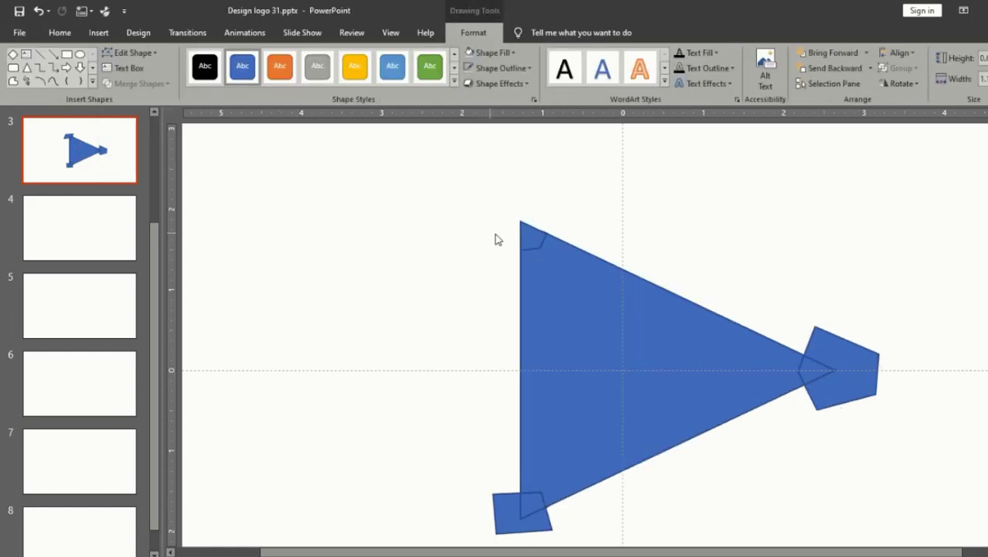
{"action": "left_click", "coordinate": [856, 372]}
{"action": "key", "text": "Delete"}
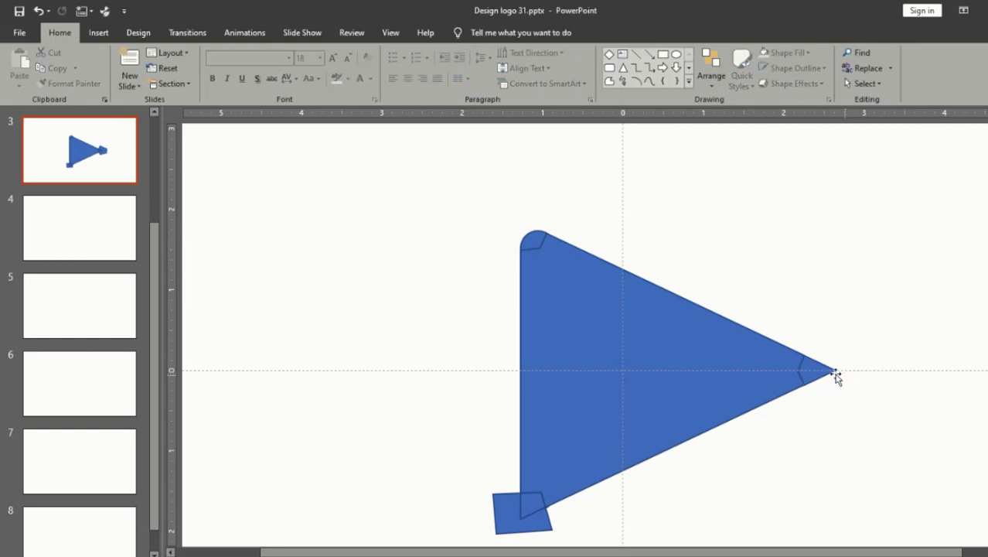
{"action": "left_click", "coordinate": [826, 371]}
{"action": "key", "text": "Delete"}
Delete the leftover freeform piece and sharp tip fragment at the triangle's lower corner.
{"action": "left_click", "coordinate": [530, 524]}
{"action": "key", "text": "Delete"}
{"action": "left_click", "coordinate": [530, 506]}
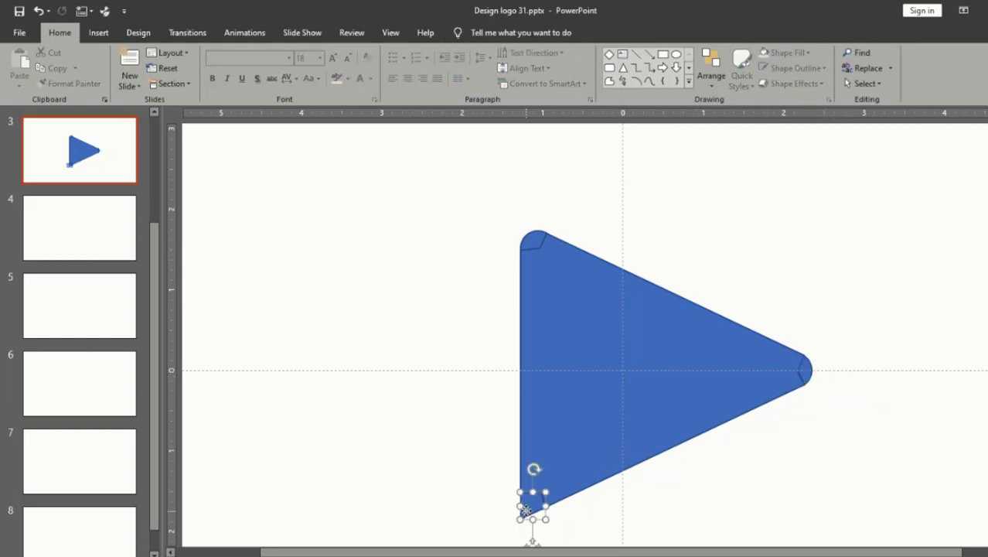
{"action": "key", "text": "Delete"}
{"action": "left_click", "coordinate": [544, 497]}
{"action": "key", "text": "Delete"}
Select the trimmed triangle together with its three corner circles and set them to No Outline.
{"action": "left_click", "coordinate": [539, 432]}
{"action": "left_click", "coordinate": [538, 247], "text": "shift"}
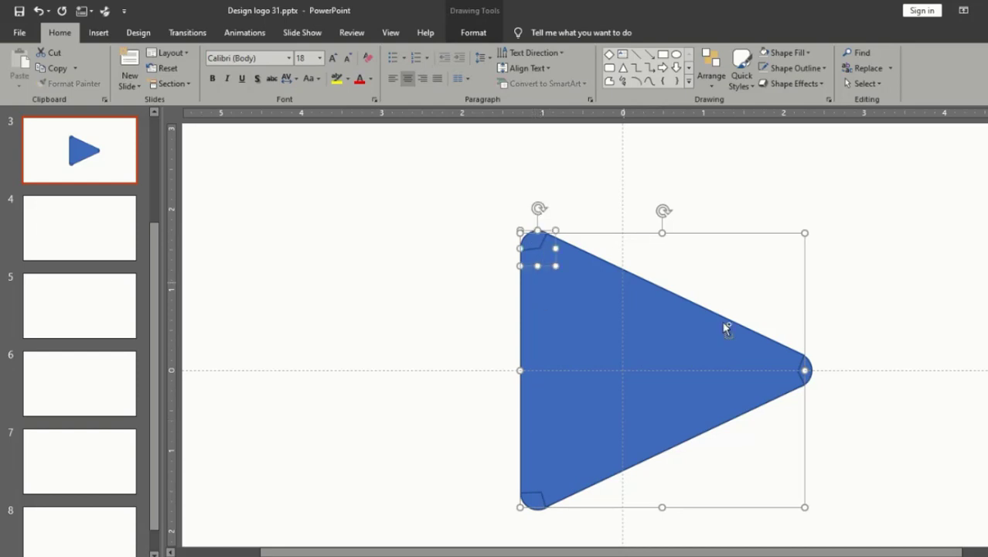
{"action": "left_click", "coordinate": [809, 379], "text": "shift"}
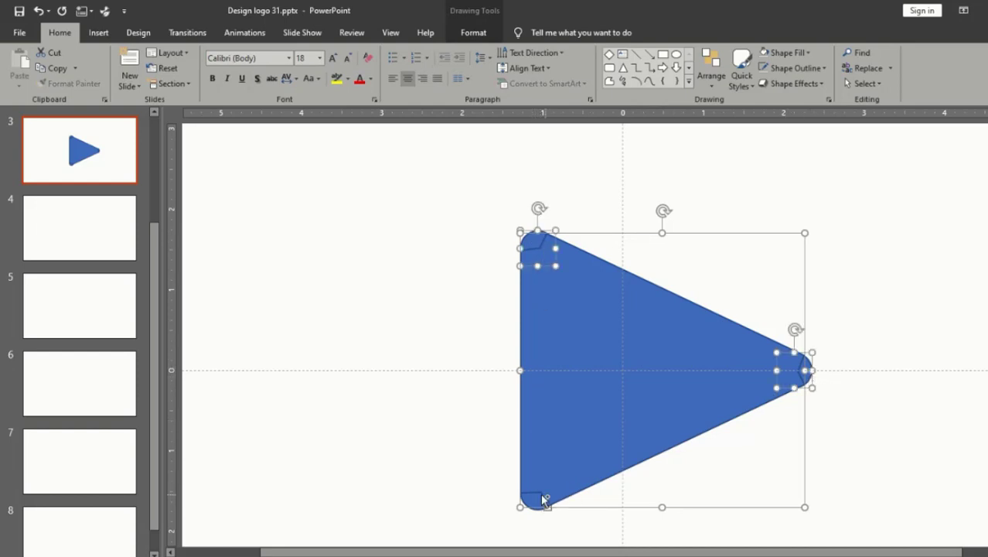
{"action": "left_click", "coordinate": [473, 33]}
{"action": "left_click", "coordinate": [511, 54]}
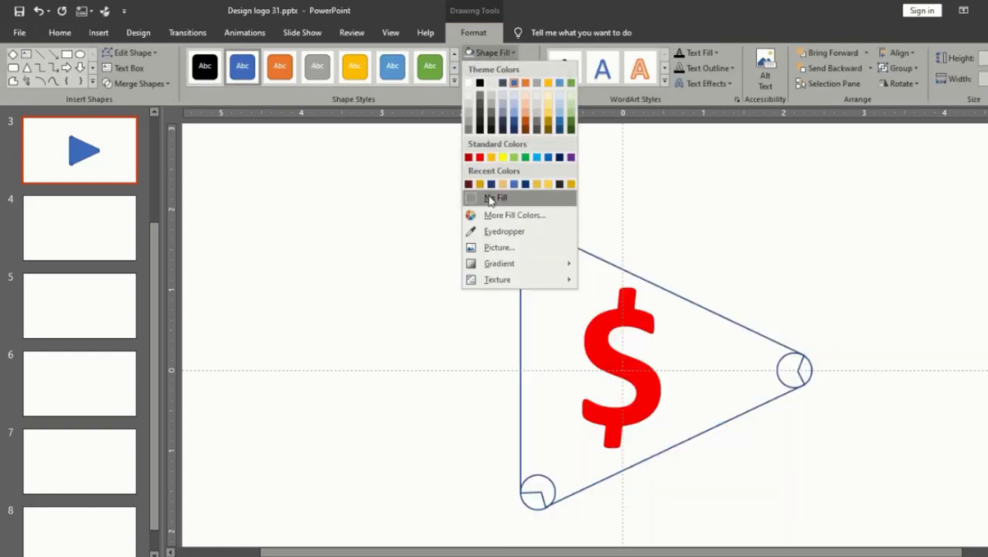
{"action": "left_click", "coordinate": [520, 54]}
{"action": "left_click", "coordinate": [503, 68]}
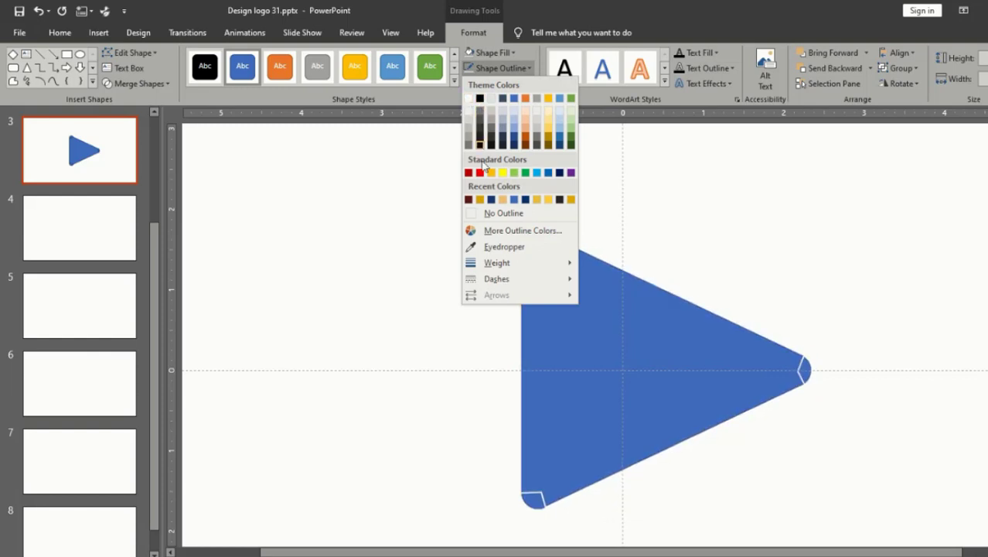
{"action": "left_click", "coordinate": [496, 216]}
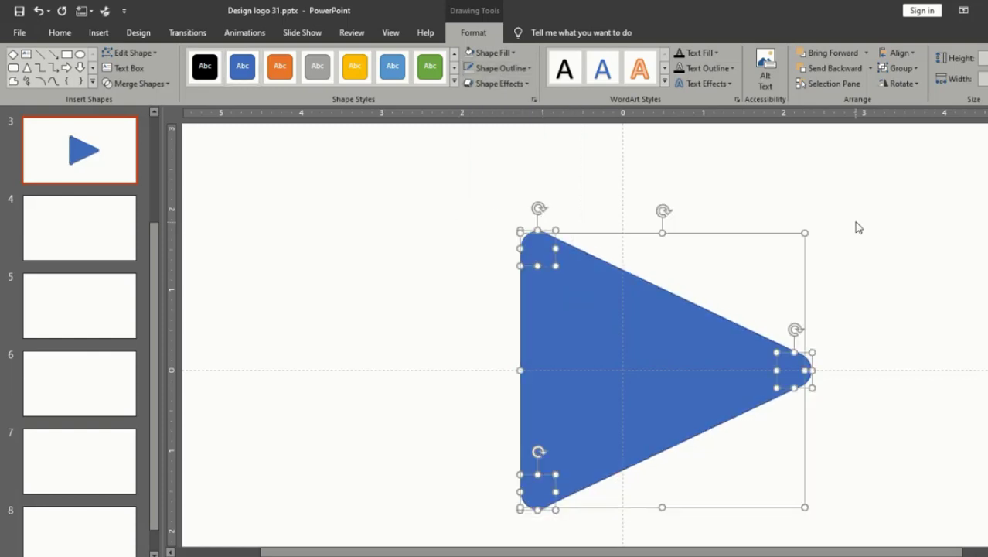
Merge the trimmed triangle and its corner circles with Union, and send the resulting shape to the back behind the dollar sign.
{"action": "left_click", "coordinate": [139, 83]}
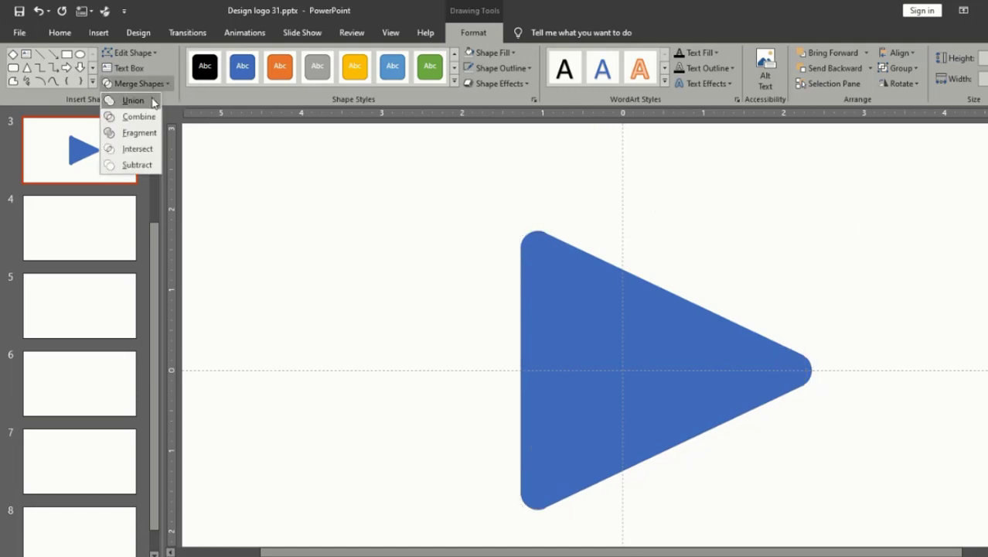
{"action": "left_click", "coordinate": [127, 99]}
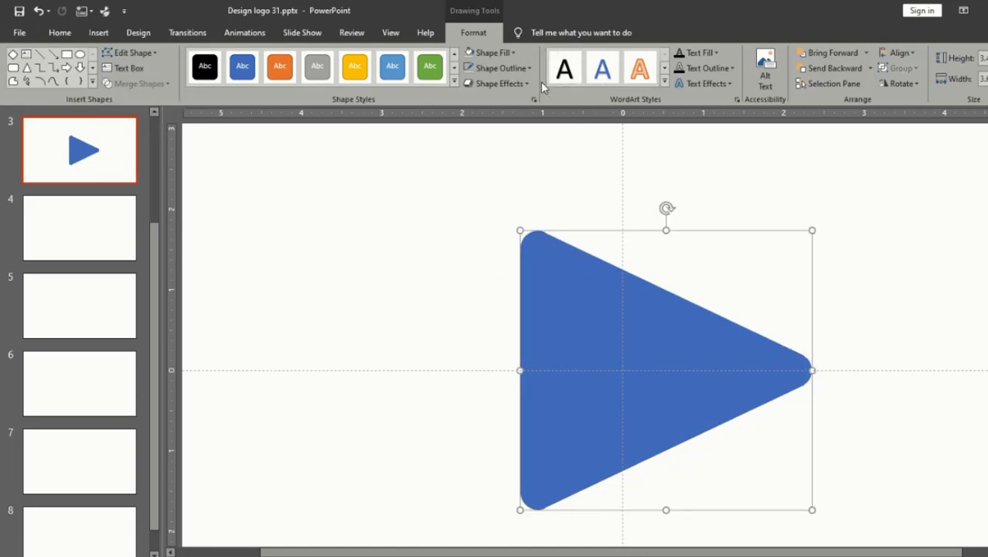
{"action": "left_click", "coordinate": [870, 68]}
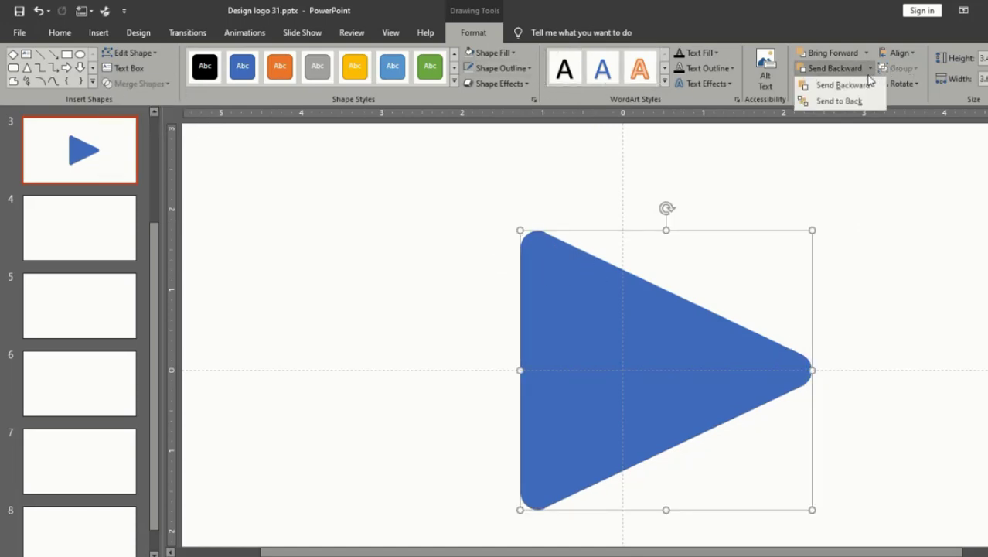
{"action": "left_click", "coordinate": [836, 99]}
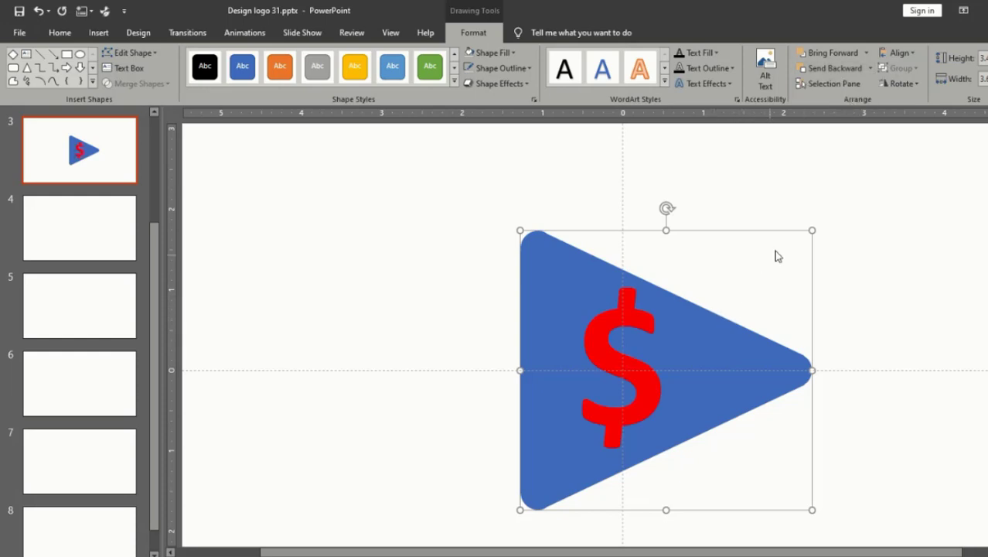
Duplicate the rounded triangle, rotate the copy slightly clockwise, and place it beside the original triangle.
{"action": "left_click_drag", "start_coordinate": [667, 208], "coordinate": [716, 267]}
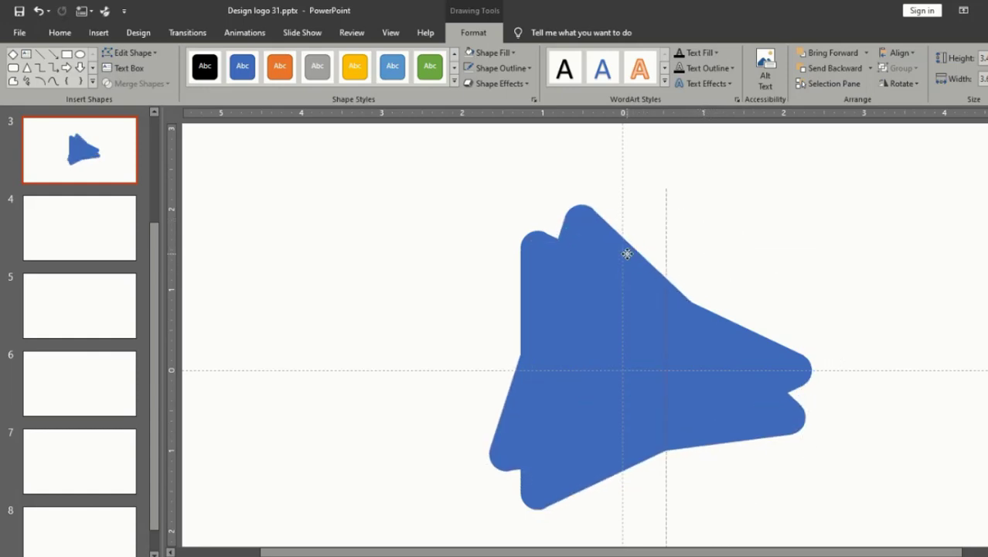
{"action": "left_click_drag", "start_coordinate": [628, 254], "coordinate": [945, 248]}
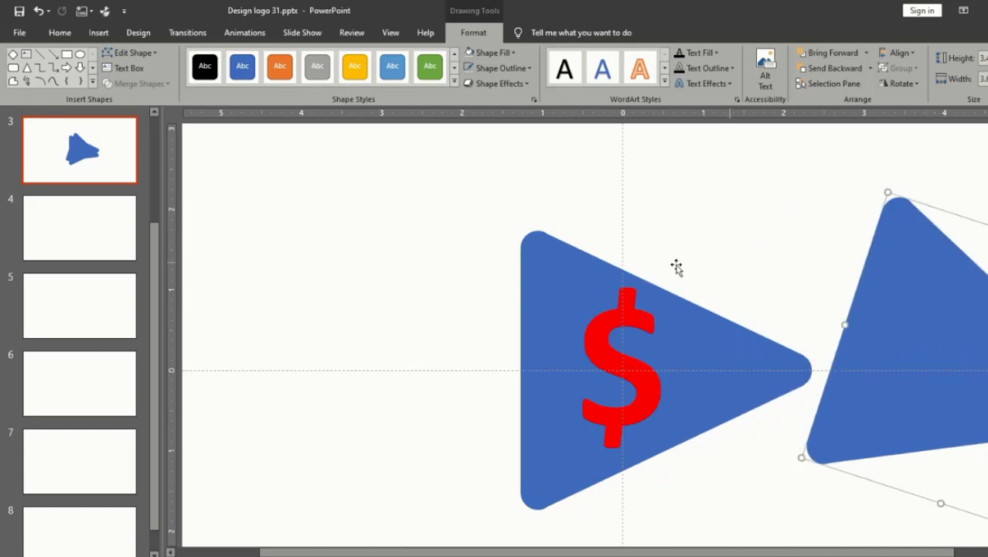
Fill the original triangle behind the dollar sign with standard Green and set it to No Outline.
{"action": "left_click", "coordinate": [541, 255]}
{"action": "left_click", "coordinate": [430, 66]}
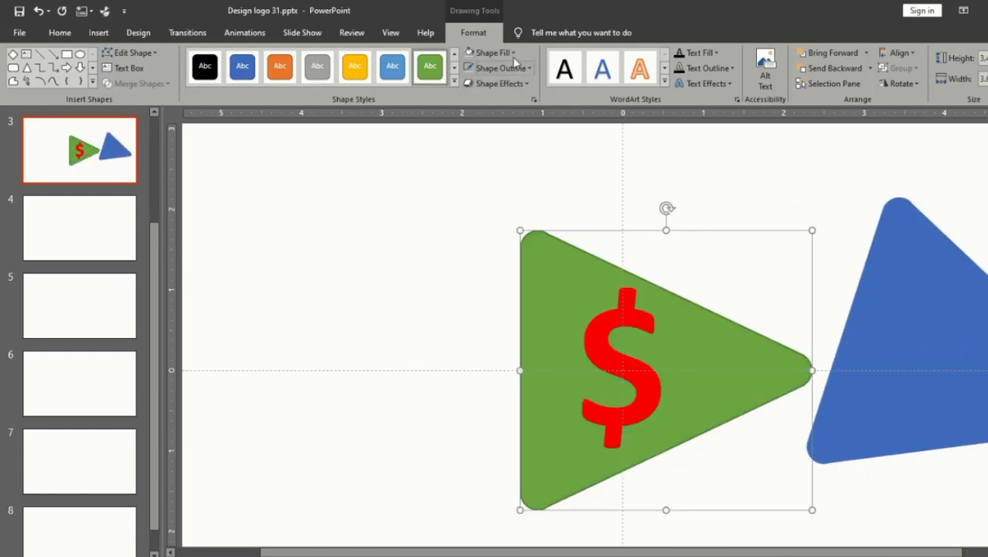
{"action": "left_click", "coordinate": [492, 52]}
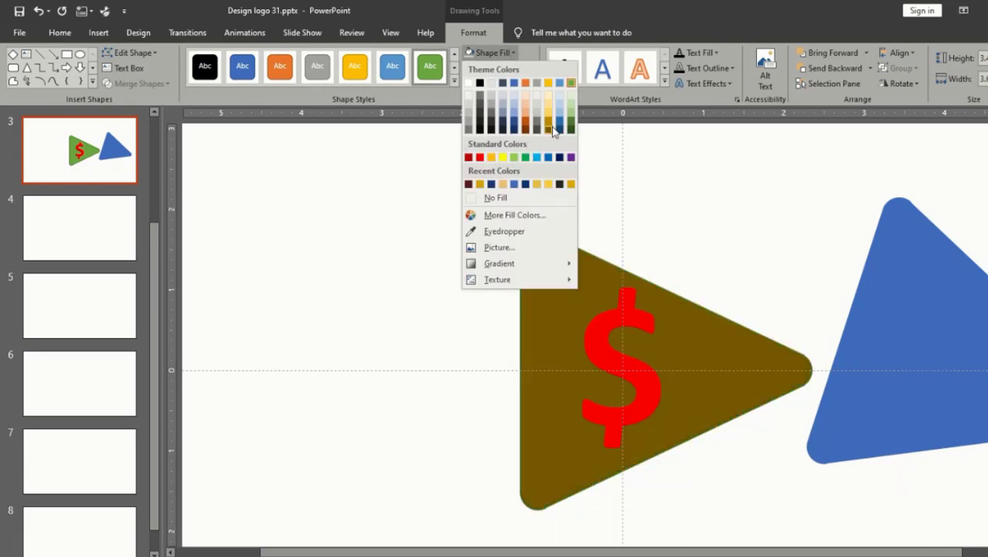
{"action": "left_click", "coordinate": [520, 157]}
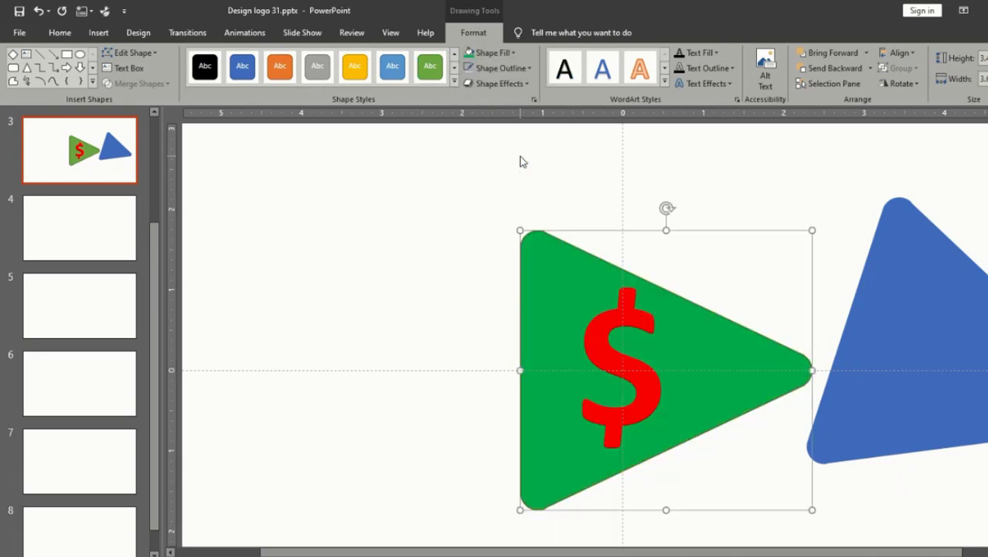
{"action": "left_click", "coordinate": [526, 67]}
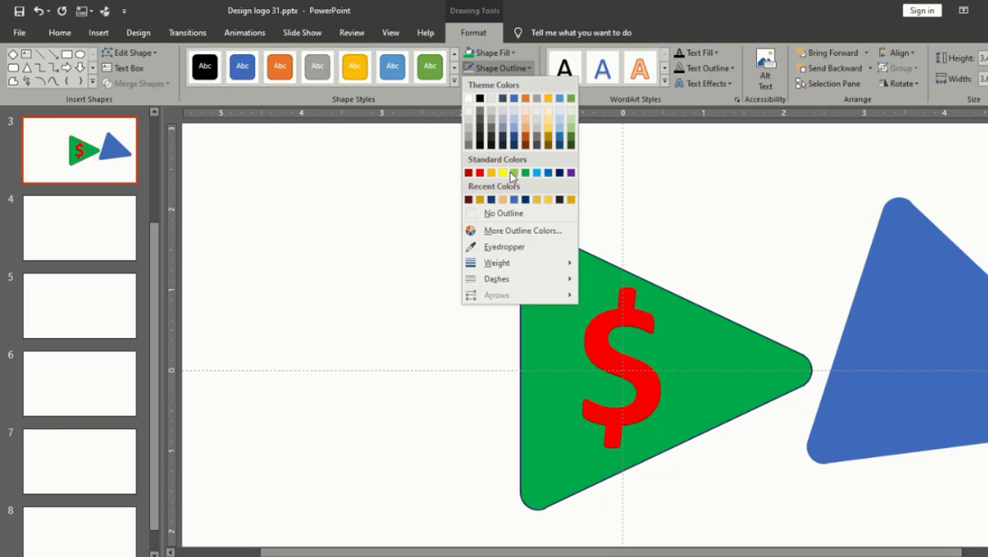
{"action": "left_click", "coordinate": [502, 213]}
Move the tilted triangle over the original, fill it with the same green, and make its solid fill slightly transparent.
{"action": "left_click_drag", "start_coordinate": [964, 283], "coordinate": [711, 277]}
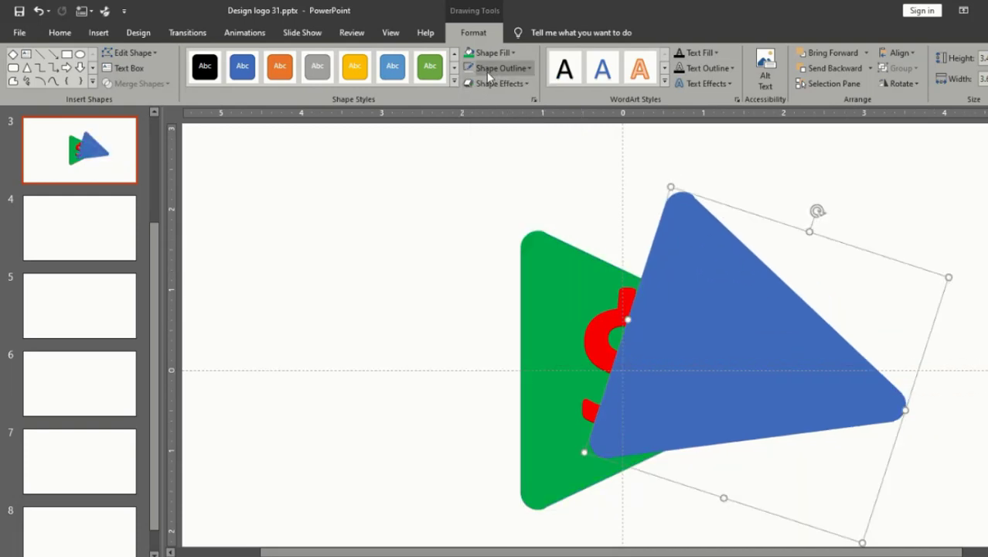
{"action": "left_click", "coordinate": [468, 53]}
{"action": "right_click", "coordinate": [693, 256]}
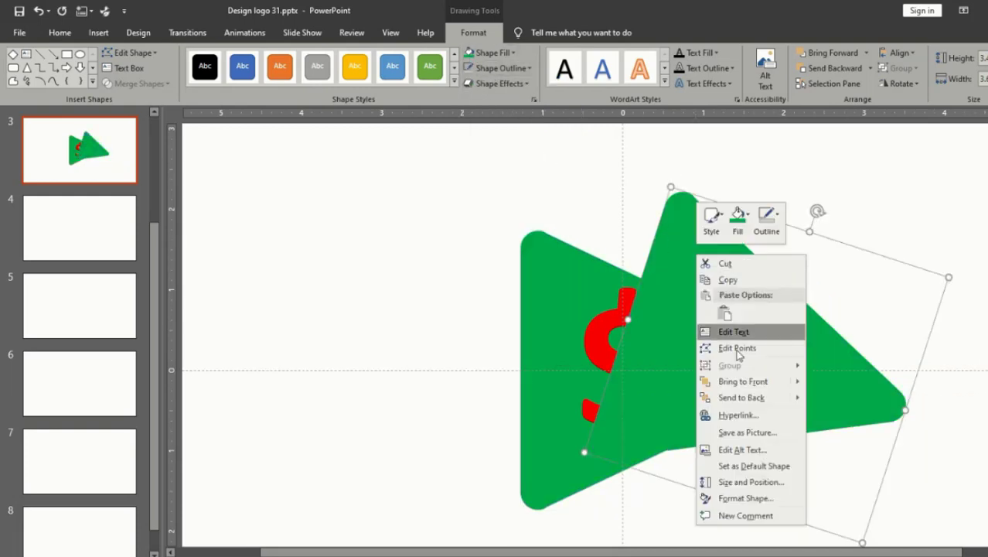
{"action": "left_click", "coordinate": [762, 498]}
{"action": "left_click", "coordinate": [909, 197]}
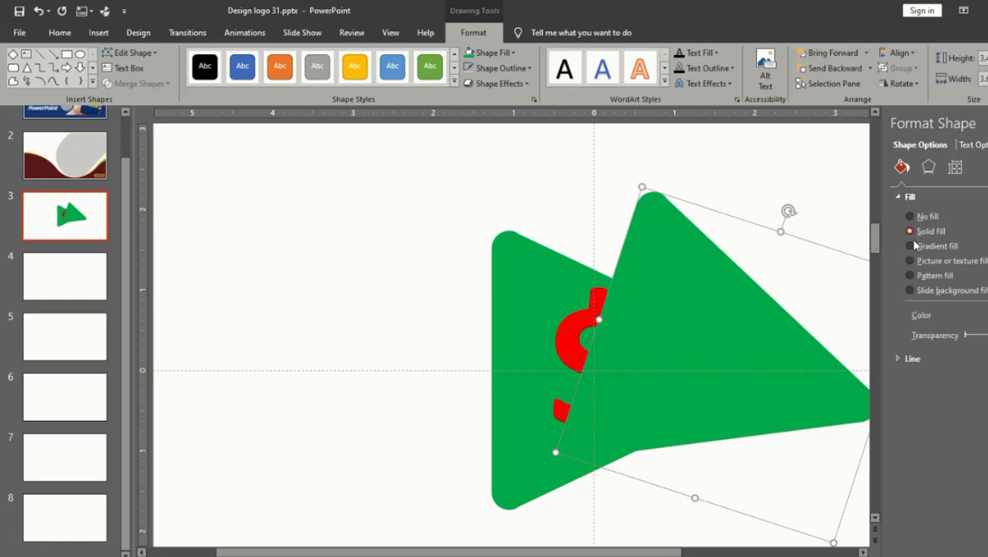
{"action": "left_click_drag", "start_coordinate": [964, 337], "coordinate": [970, 339]}
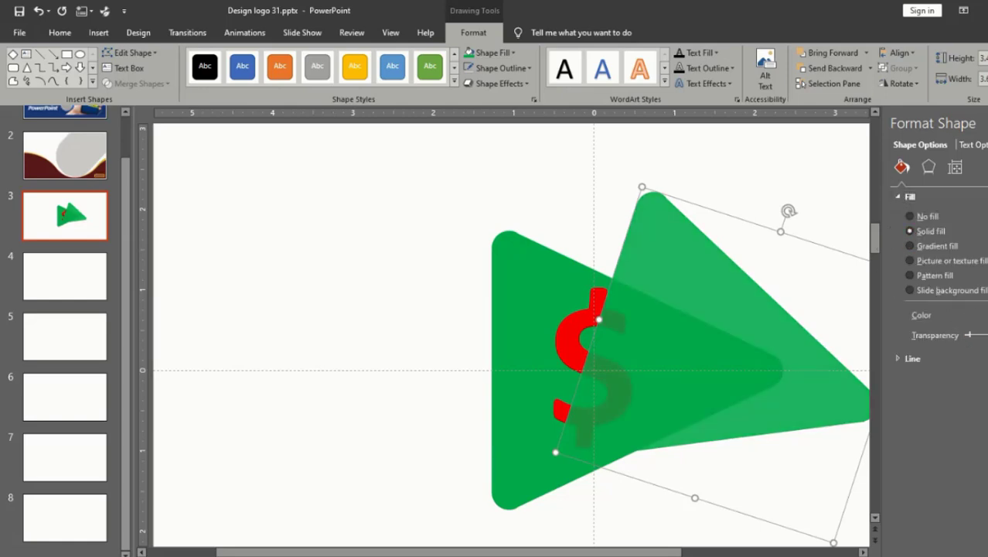
{"action": "left_click", "coordinate": [983, 123]}
Send the tilted triangle to the back and position it so its corners peek out behind the main green triangle.
{"action": "left_click", "coordinate": [870, 68]}
{"action": "left_click", "coordinate": [835, 99]}
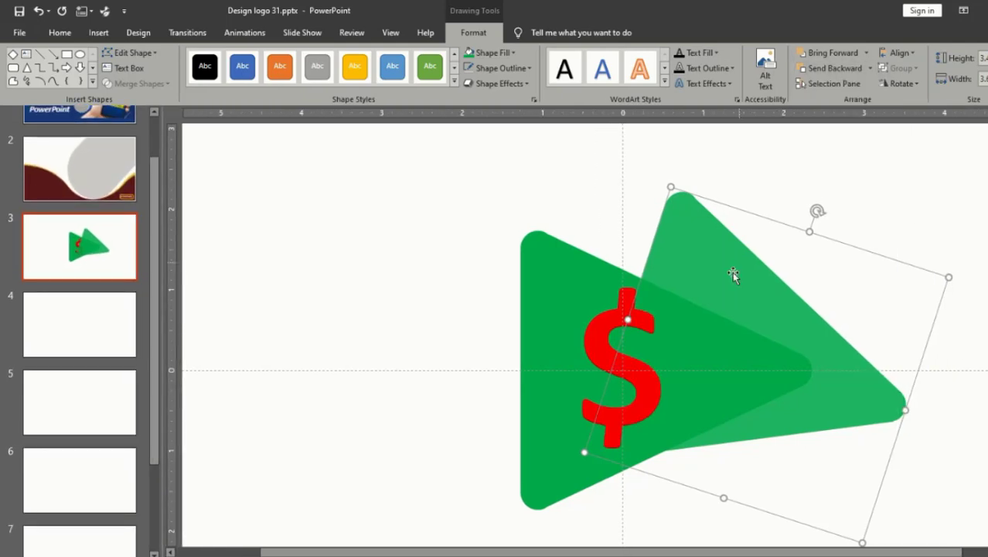
{"action": "left_click_drag", "start_coordinate": [733, 275], "coordinate": [628, 293]}
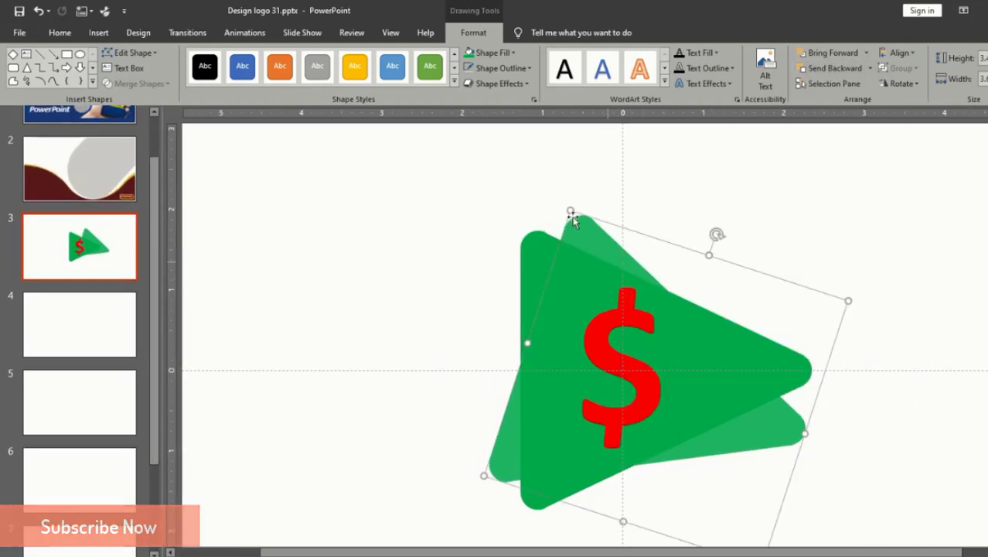
Fill the tilted back triangle with standard Purple, and slightly reduce its rotation and nudge its position behind the green one.
{"action": "left_click", "coordinate": [514, 53]}
{"action": "left_click", "coordinate": [567, 161]}
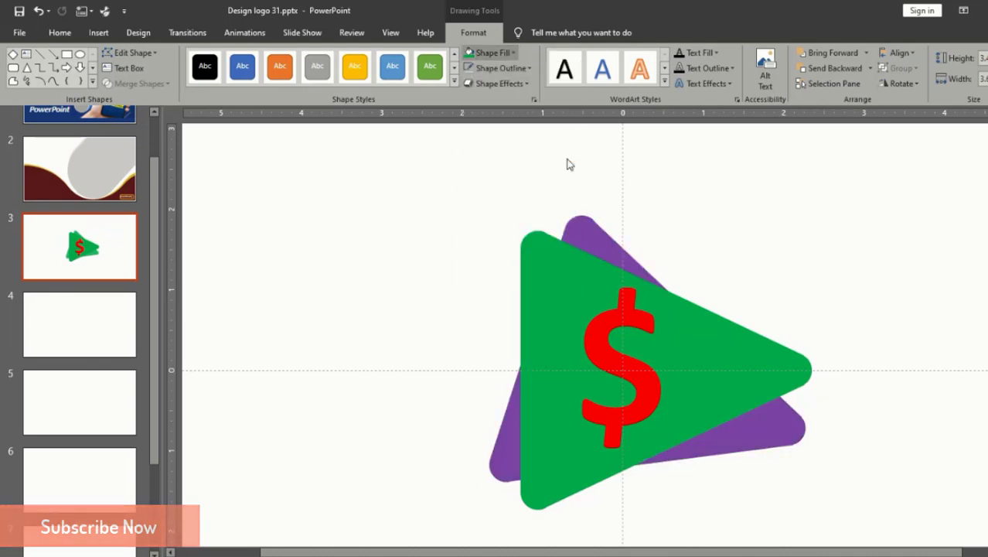
{"action": "left_click_drag", "start_coordinate": [716, 234], "coordinate": [695, 229]}
{"action": "left_click", "coordinate": [607, 247]}
{"action": "left_click_drag", "start_coordinate": [607, 247], "coordinate": [590, 239]}
{"action": "left_click", "coordinate": [590, 240]}
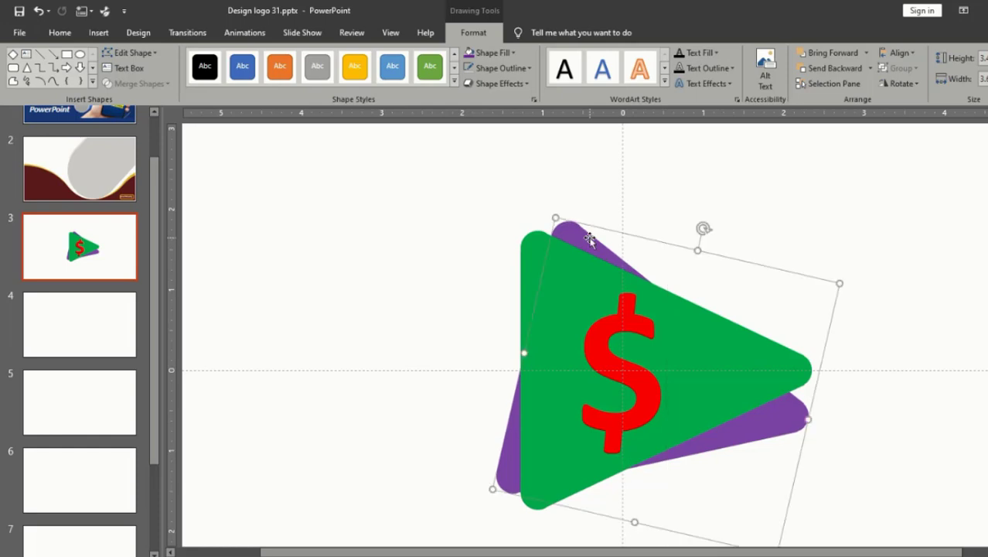
Duplicate the purple triangle, rotate the copy further clockwise over the stack, and fill it with standard Yellow.
{"action": "key", "text": "ctrl+shift+bracketright"}
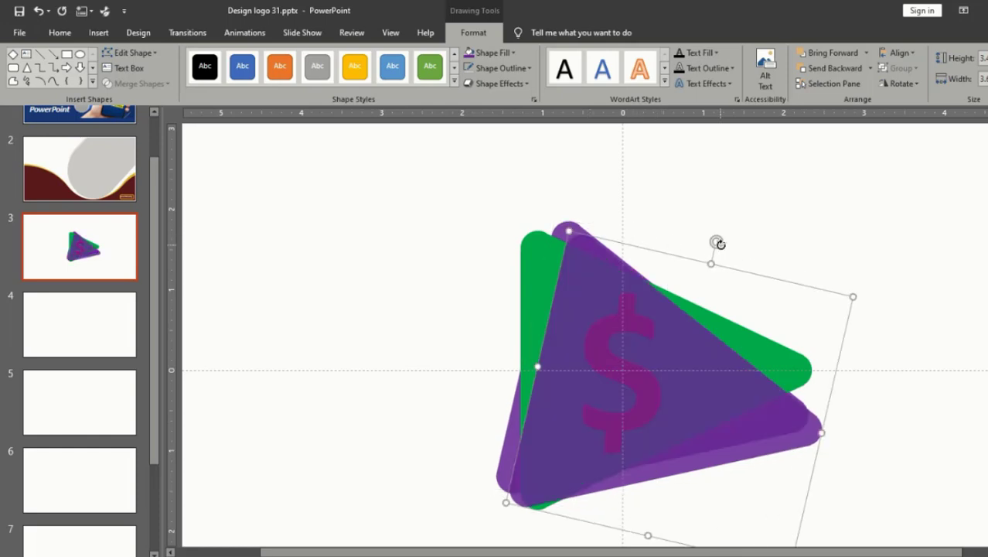
{"action": "left_click_drag", "start_coordinate": [705, 231], "coordinate": [755, 256]}
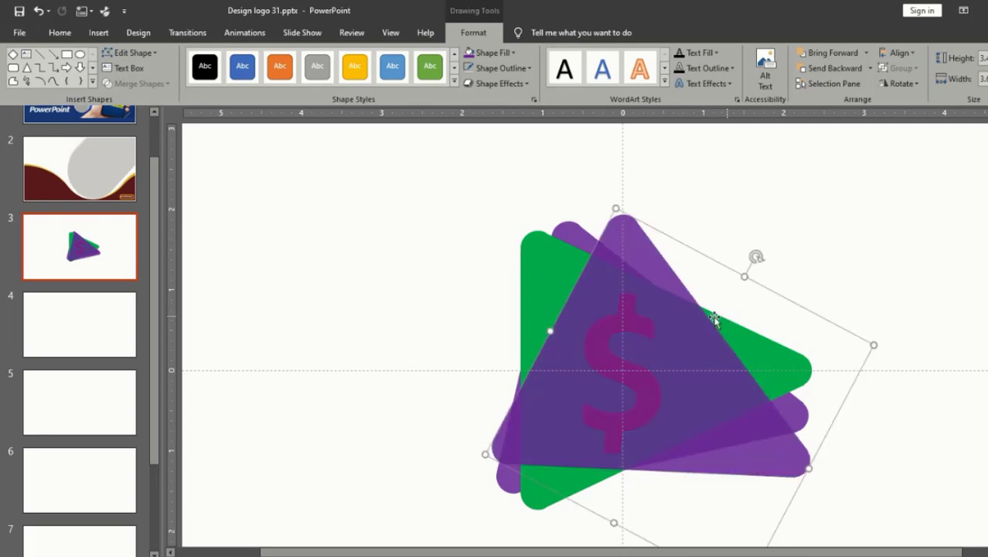
{"action": "left_click_drag", "start_coordinate": [672, 332], "coordinate": [673, 332]}
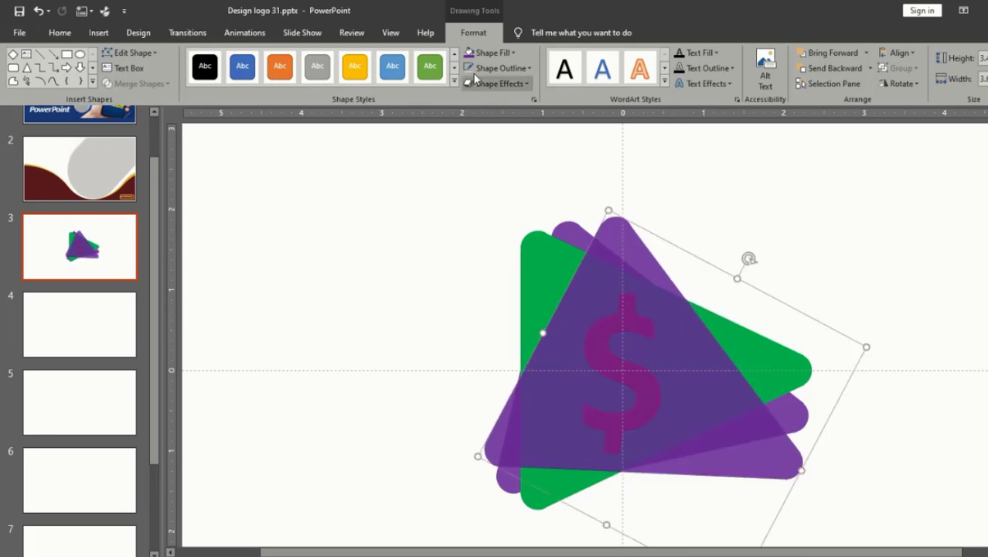
{"action": "left_click", "coordinate": [512, 52]}
{"action": "left_click", "coordinate": [503, 157]}
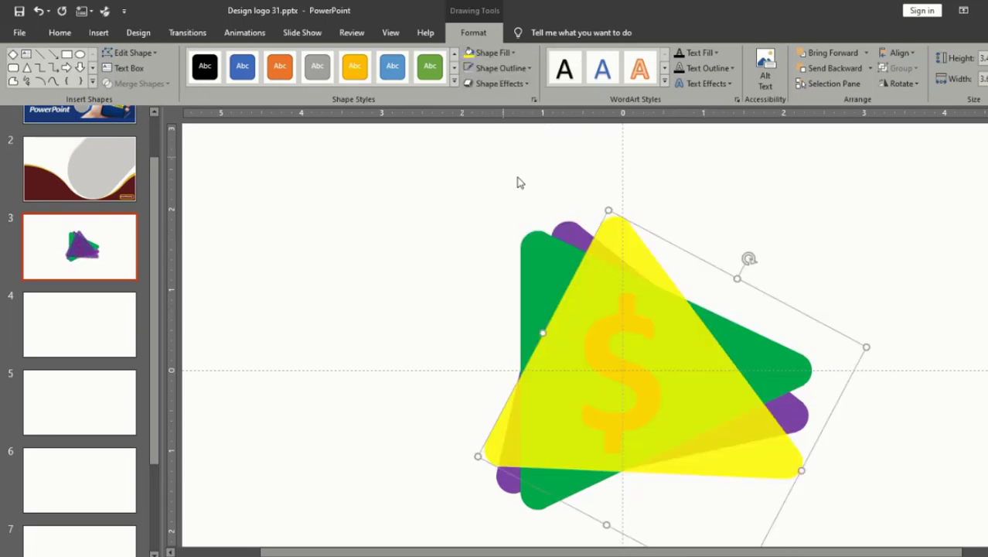
Send the yellow triangle to the back, behind the purple and green triangles.
{"action": "left_click", "coordinate": [866, 53]}
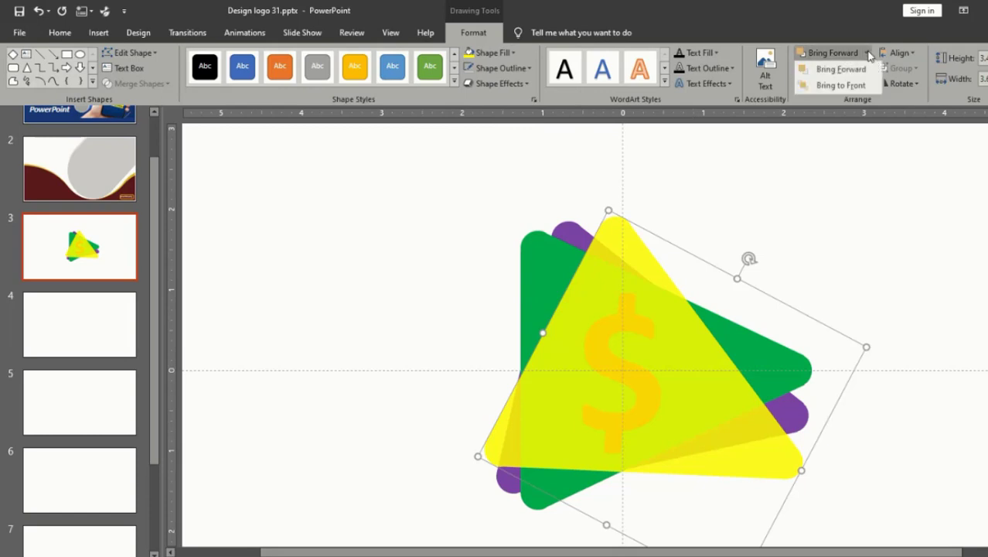
{"action": "left_click", "coordinate": [865, 85]}
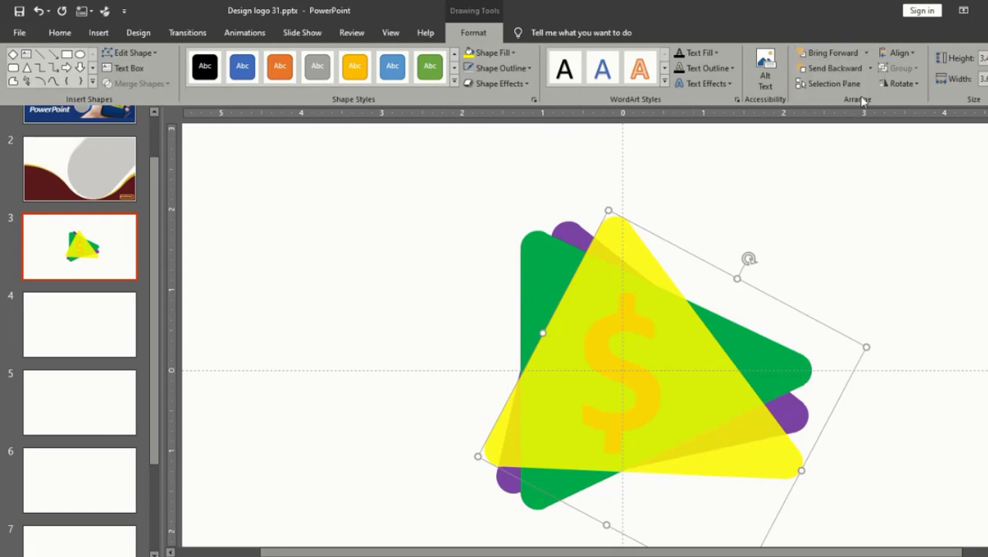
{"action": "left_click", "coordinate": [869, 68]}
{"action": "left_click", "coordinate": [858, 108]}
Fine-tune the yellow triangle's position and rotation so its corners fan out evenly behind the purple one, and deselect it.
{"action": "left_click", "coordinate": [630, 255]}
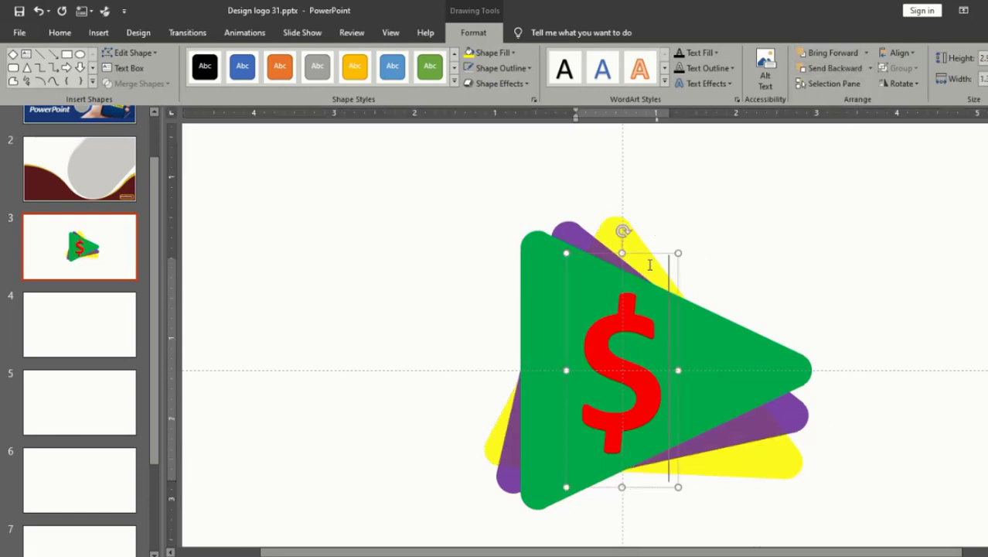
{"action": "left_click", "coordinate": [637, 238]}
{"action": "left_click_drag", "start_coordinate": [636, 237], "coordinate": [630, 235]}
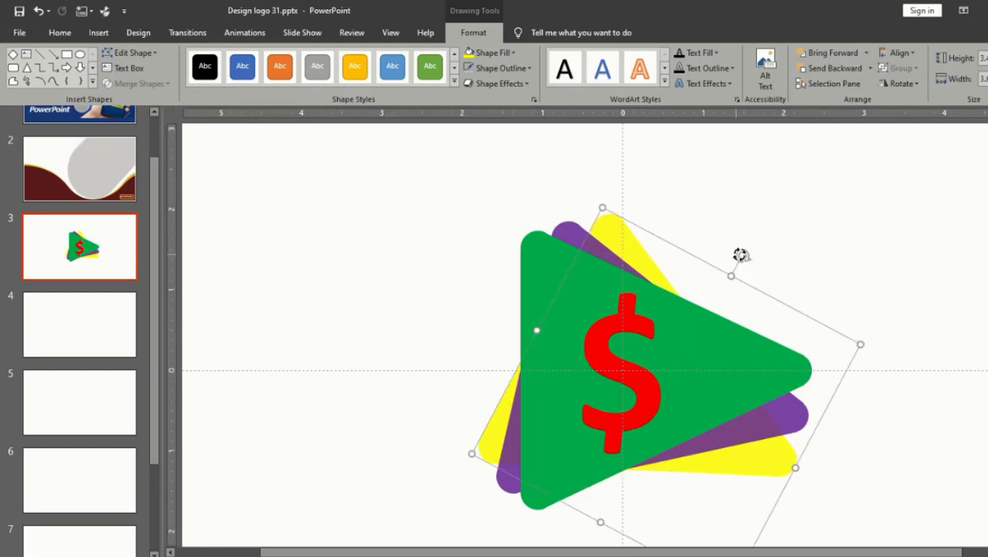
{"action": "left_click_drag", "start_coordinate": [740, 255], "coordinate": [724, 300]}
{"action": "left_click", "coordinate": [883, 307]}
{"action": "scroll", "coordinate": [872, 308], "scroll_direction": "down", "scroll_amount": 1}
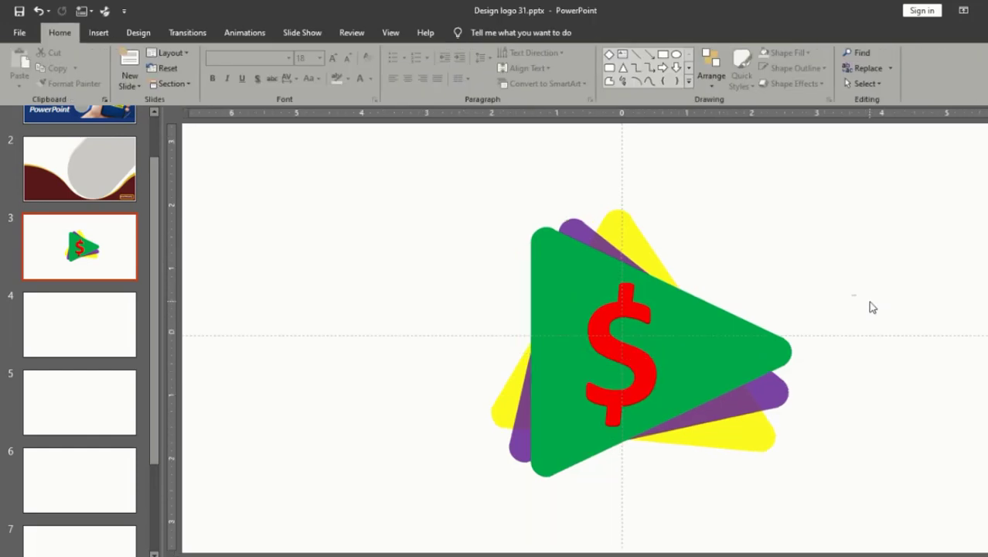
{"action": "scroll", "coordinate": [872, 308], "scroll_direction": "down", "scroll_amount": 1}
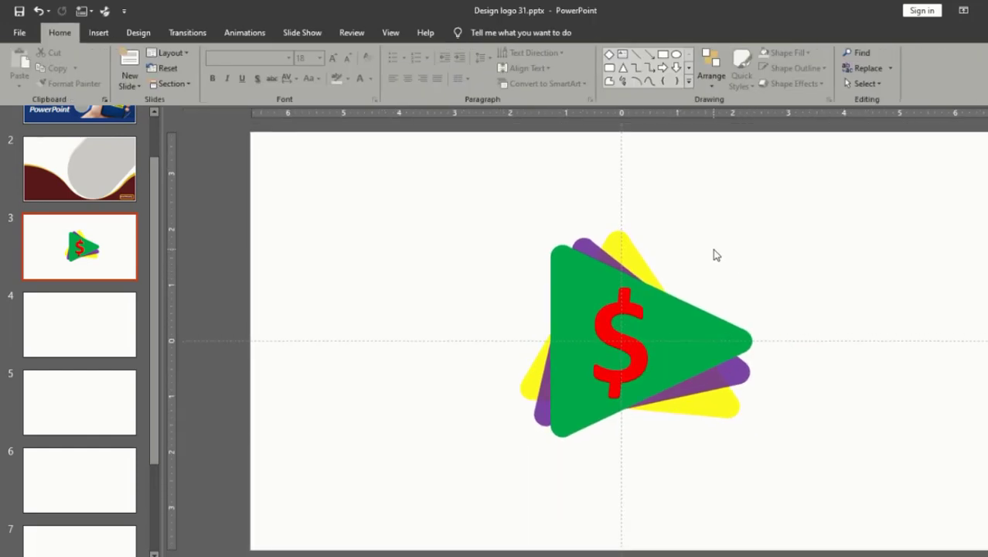